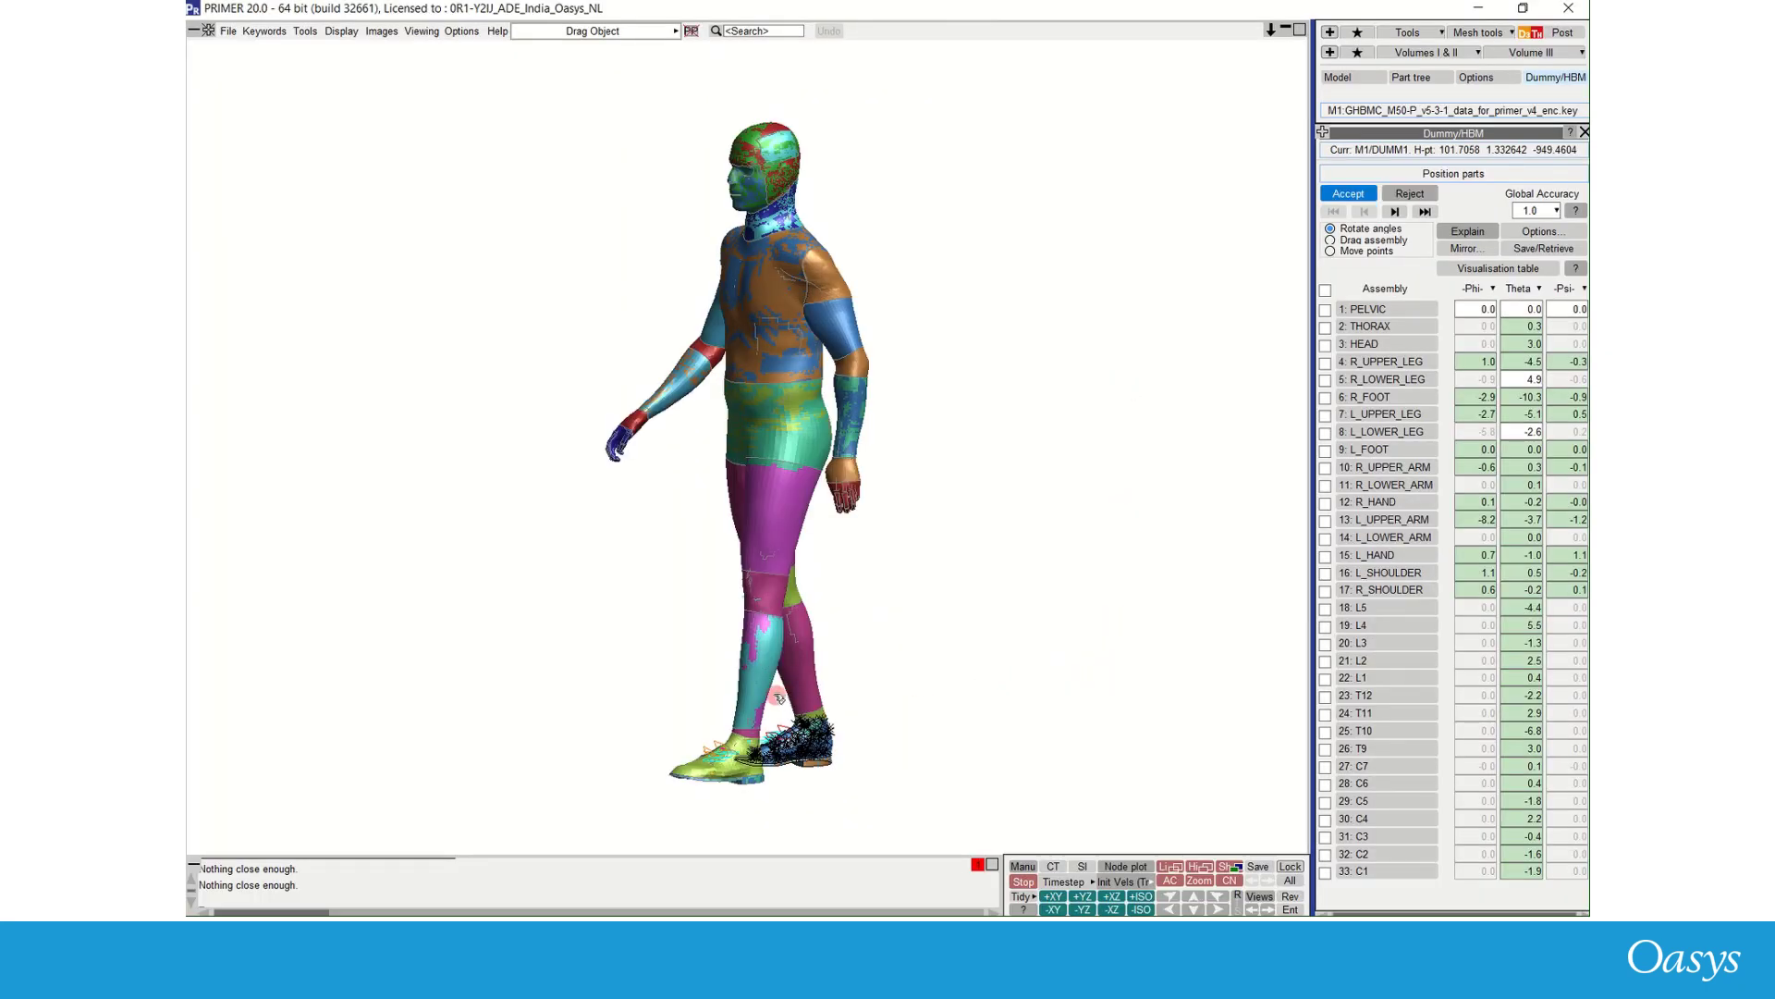
# Bend the dummy's left lower leg backward and rotate its left forearm forward
pyautogui.moveTo(777, 694); pyautogui.dragTo(1150, 590)
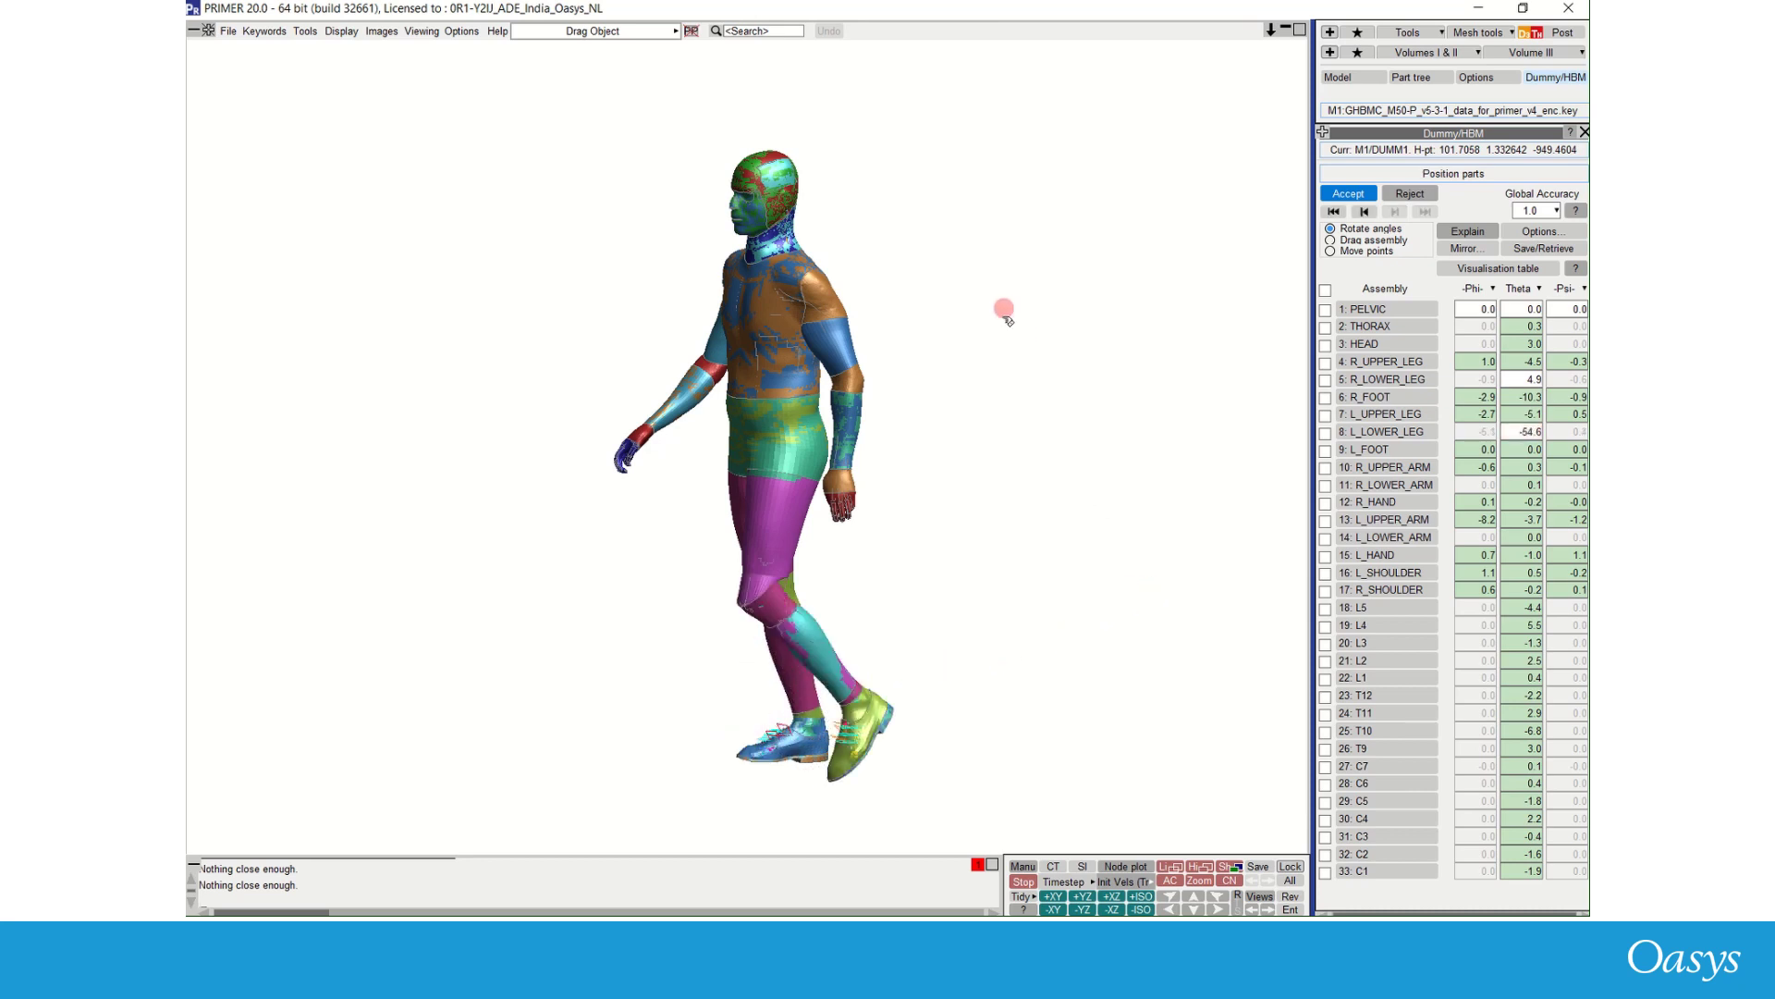
pyautogui.click(873, 449)
pyautogui.click(857, 448)
pyautogui.moveTo(851, 447); pyautogui.dragTo(570, 265)
pyautogui.click(1059, 461)
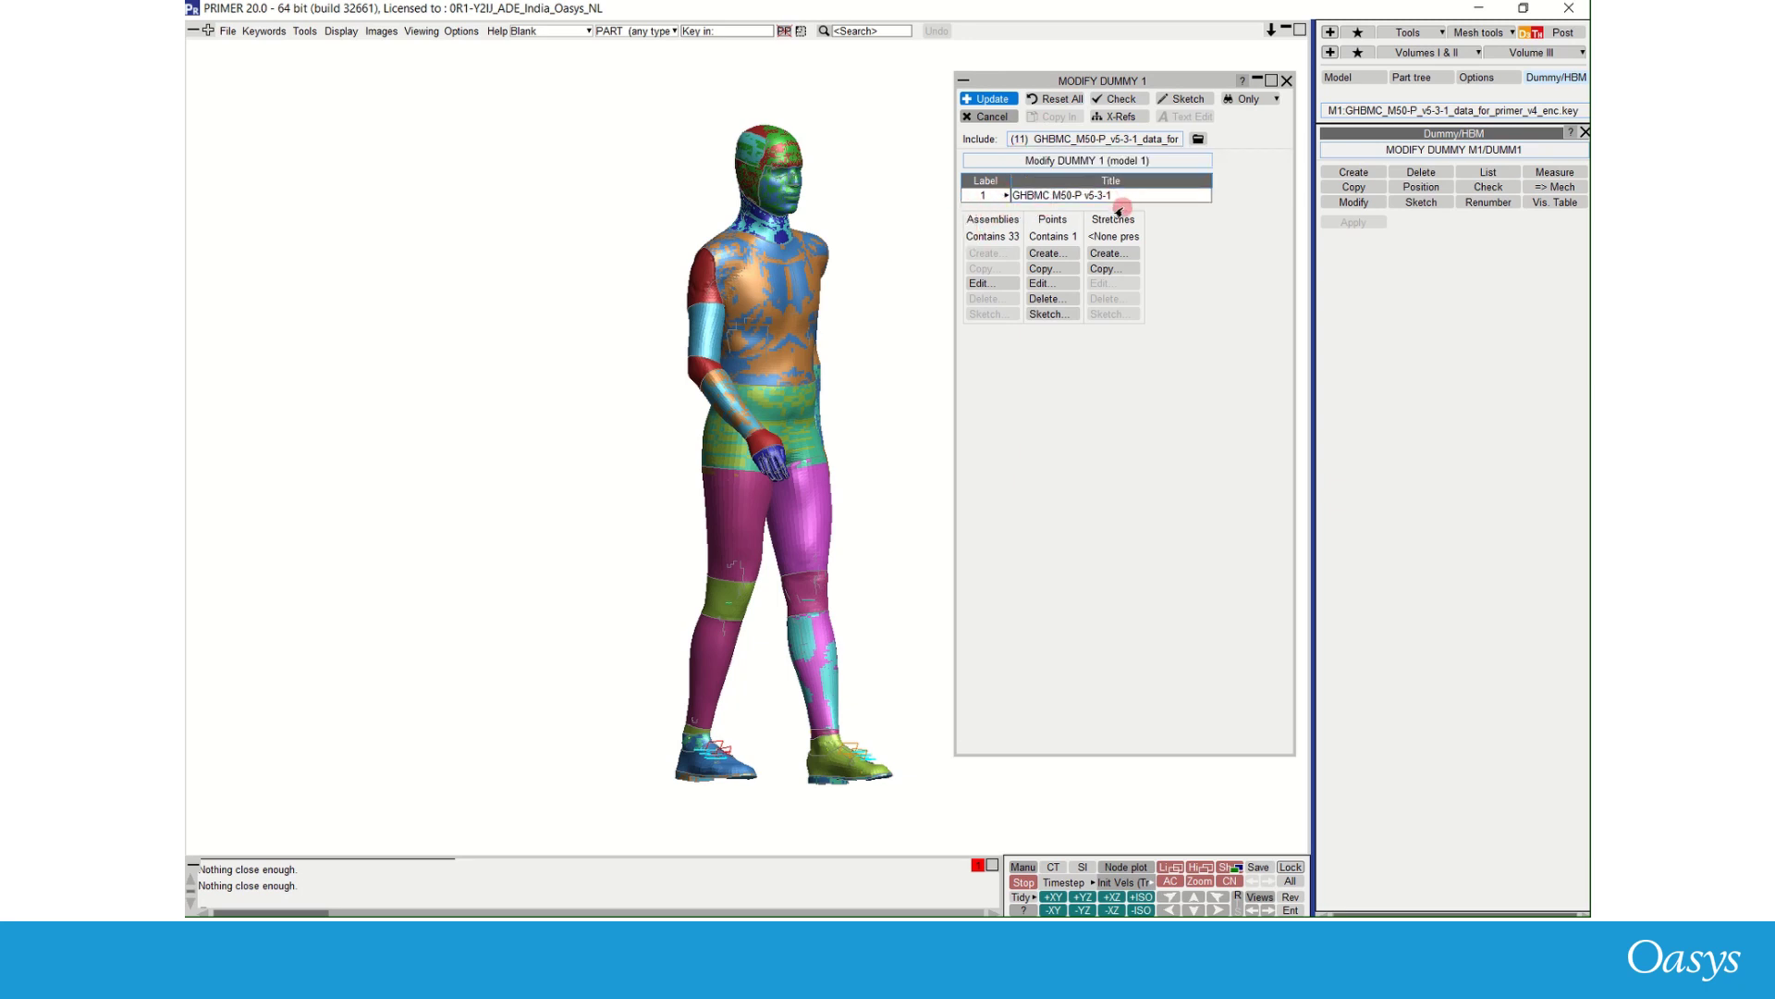
# Preview the PELVIC, THORAX, HEAD and right leg and arm assemblies, then return to Position parts
pyautogui.click(988, 285)
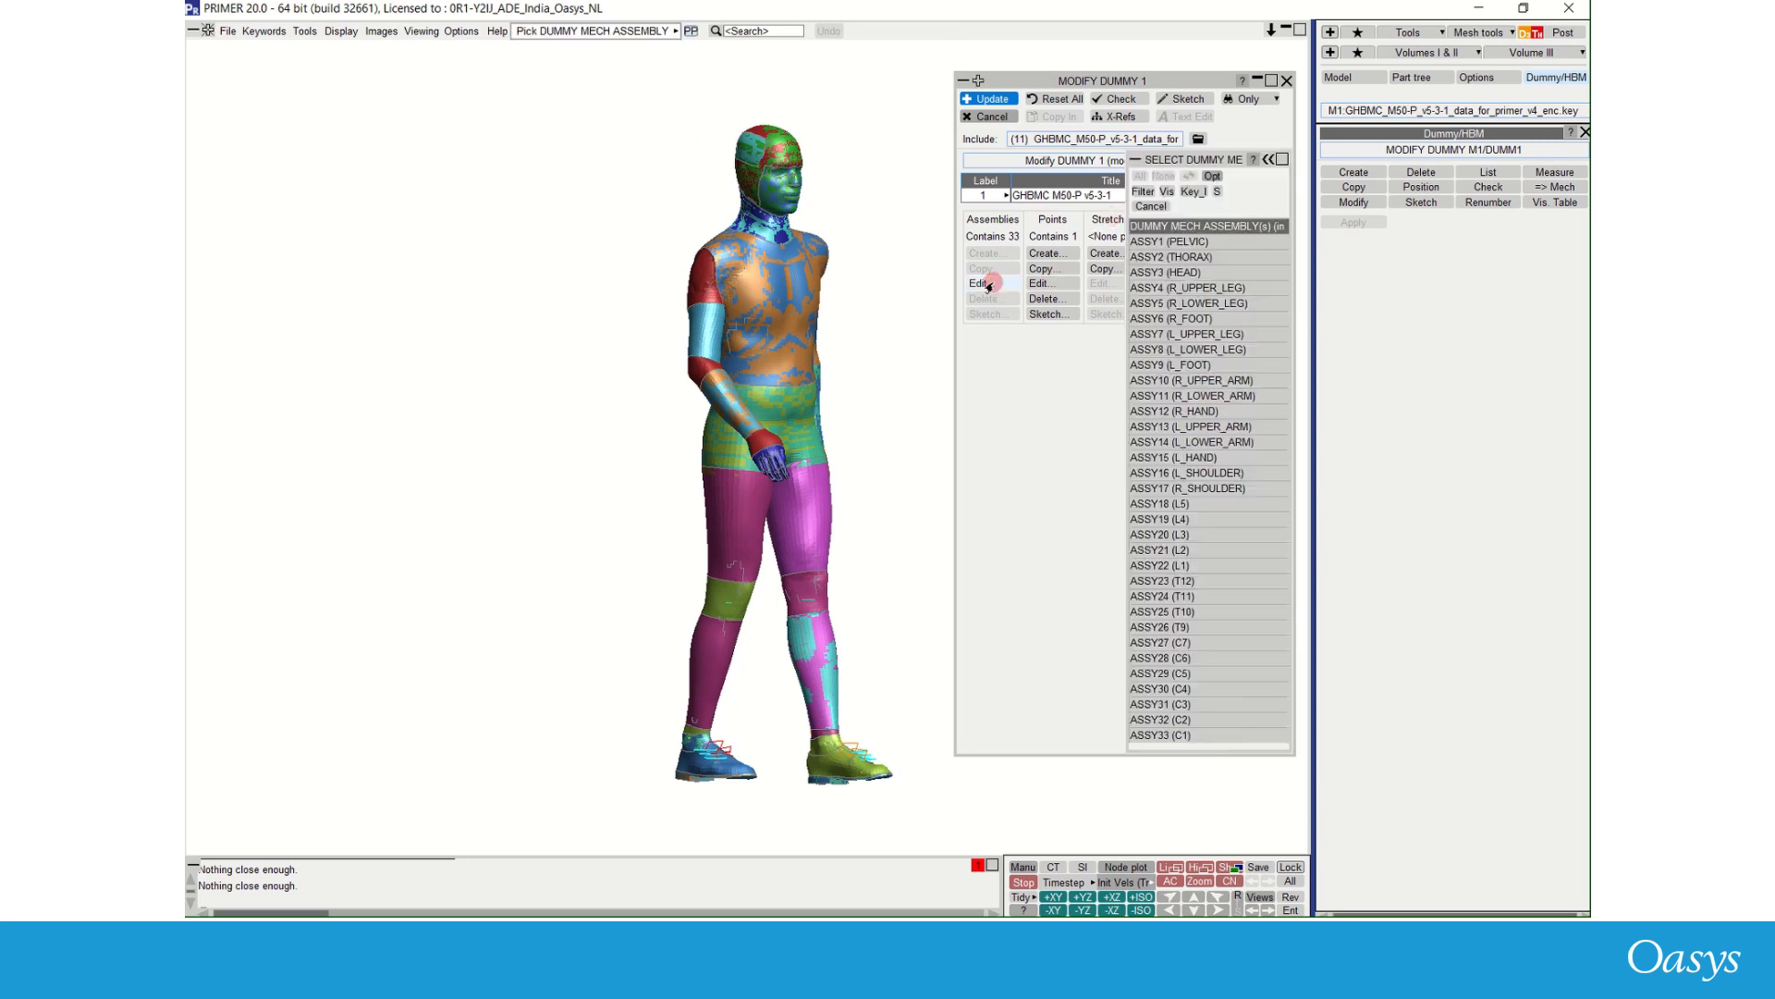
pyautogui.click(1149, 242)
pyautogui.click(1147, 258)
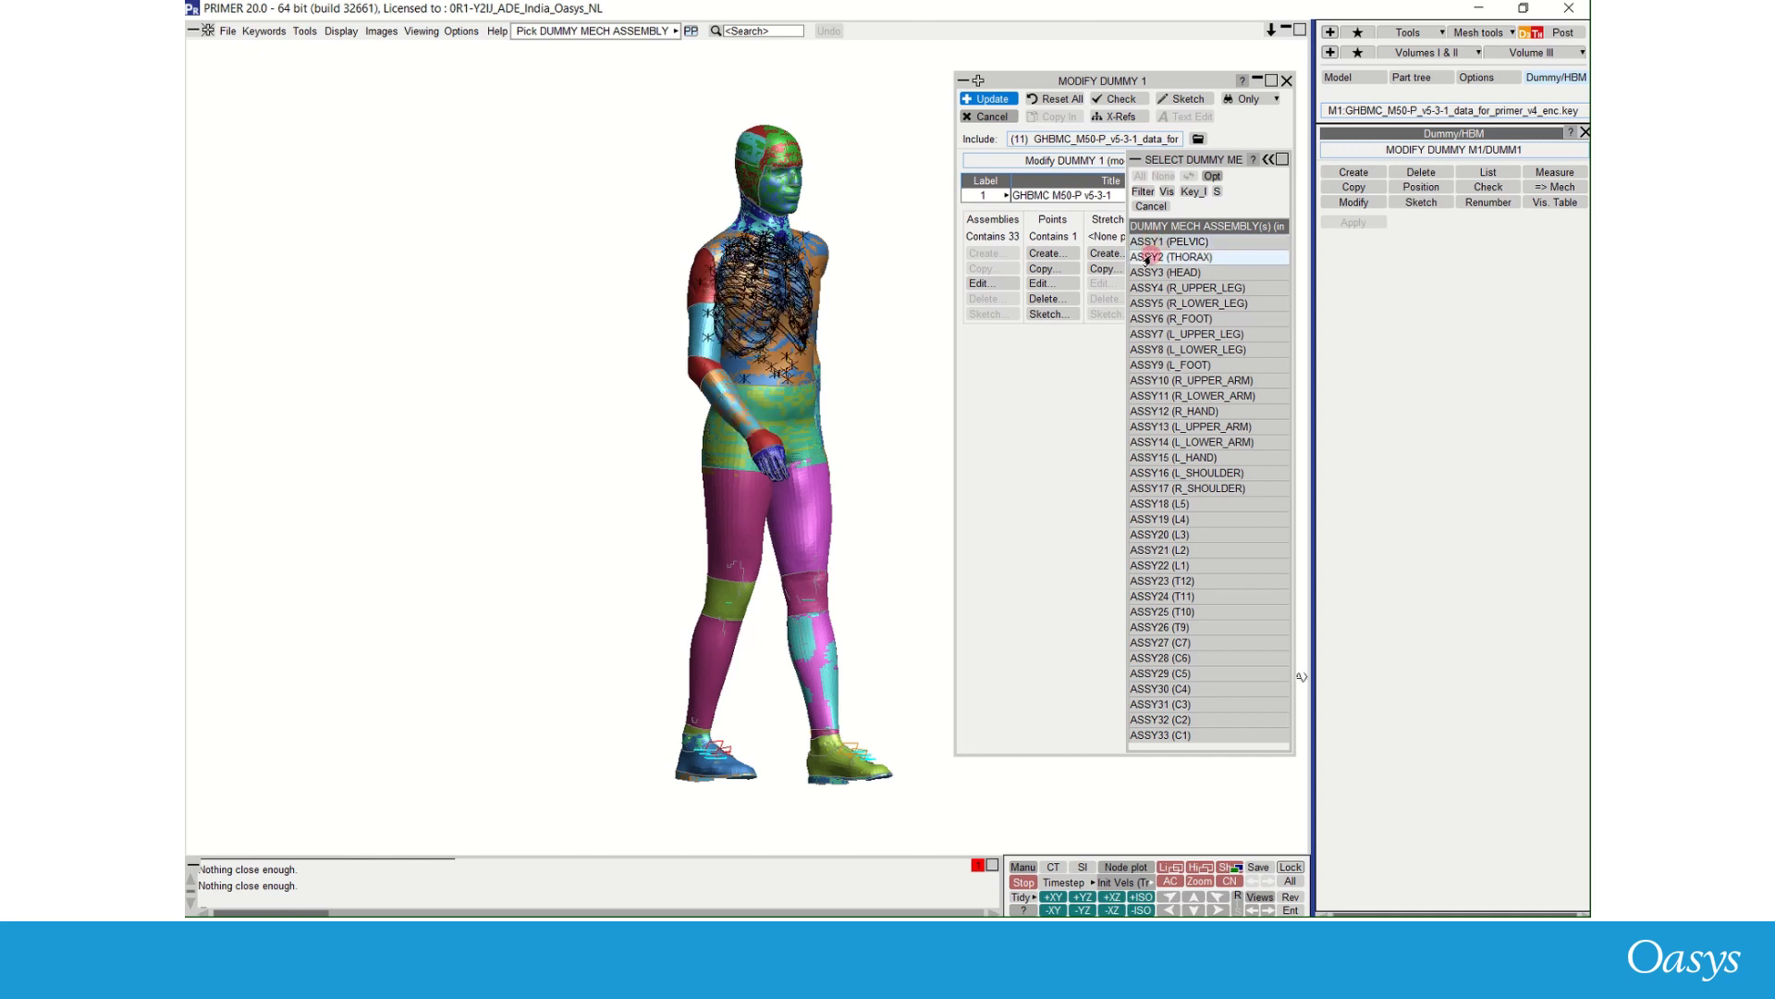
pyautogui.click(1146, 272)
pyautogui.click(1144, 288)
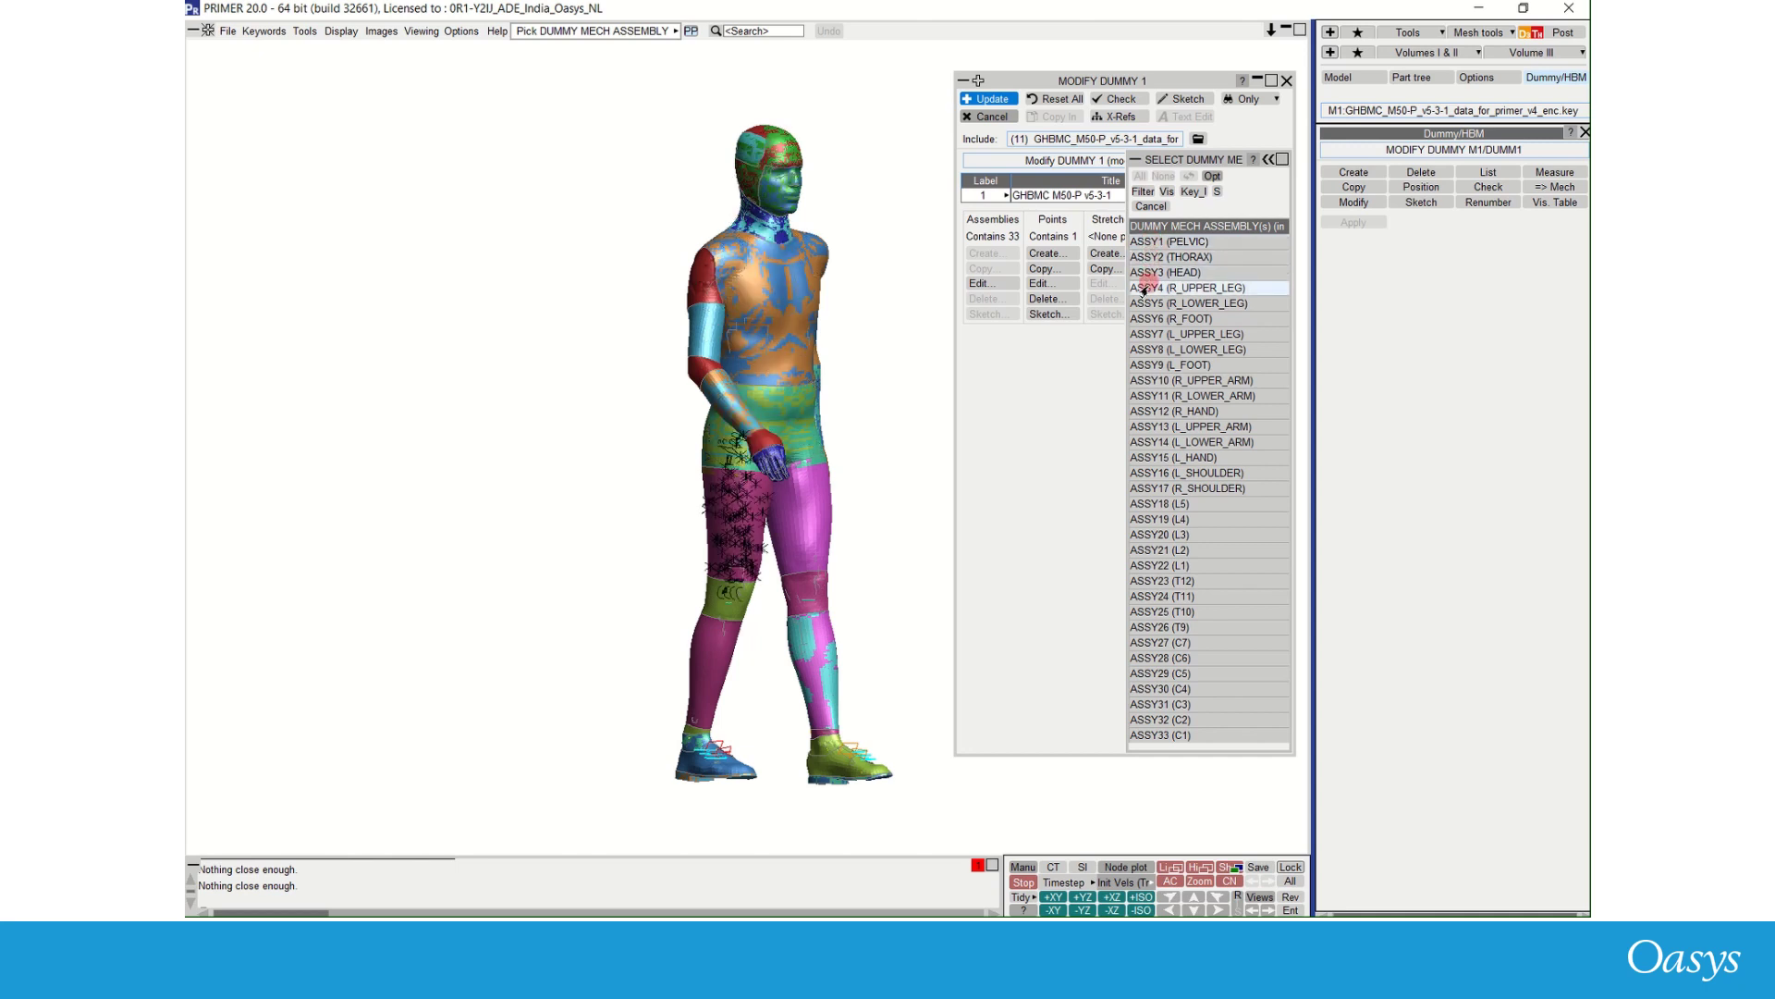
pyautogui.click(1144, 304)
pyautogui.click(1144, 318)
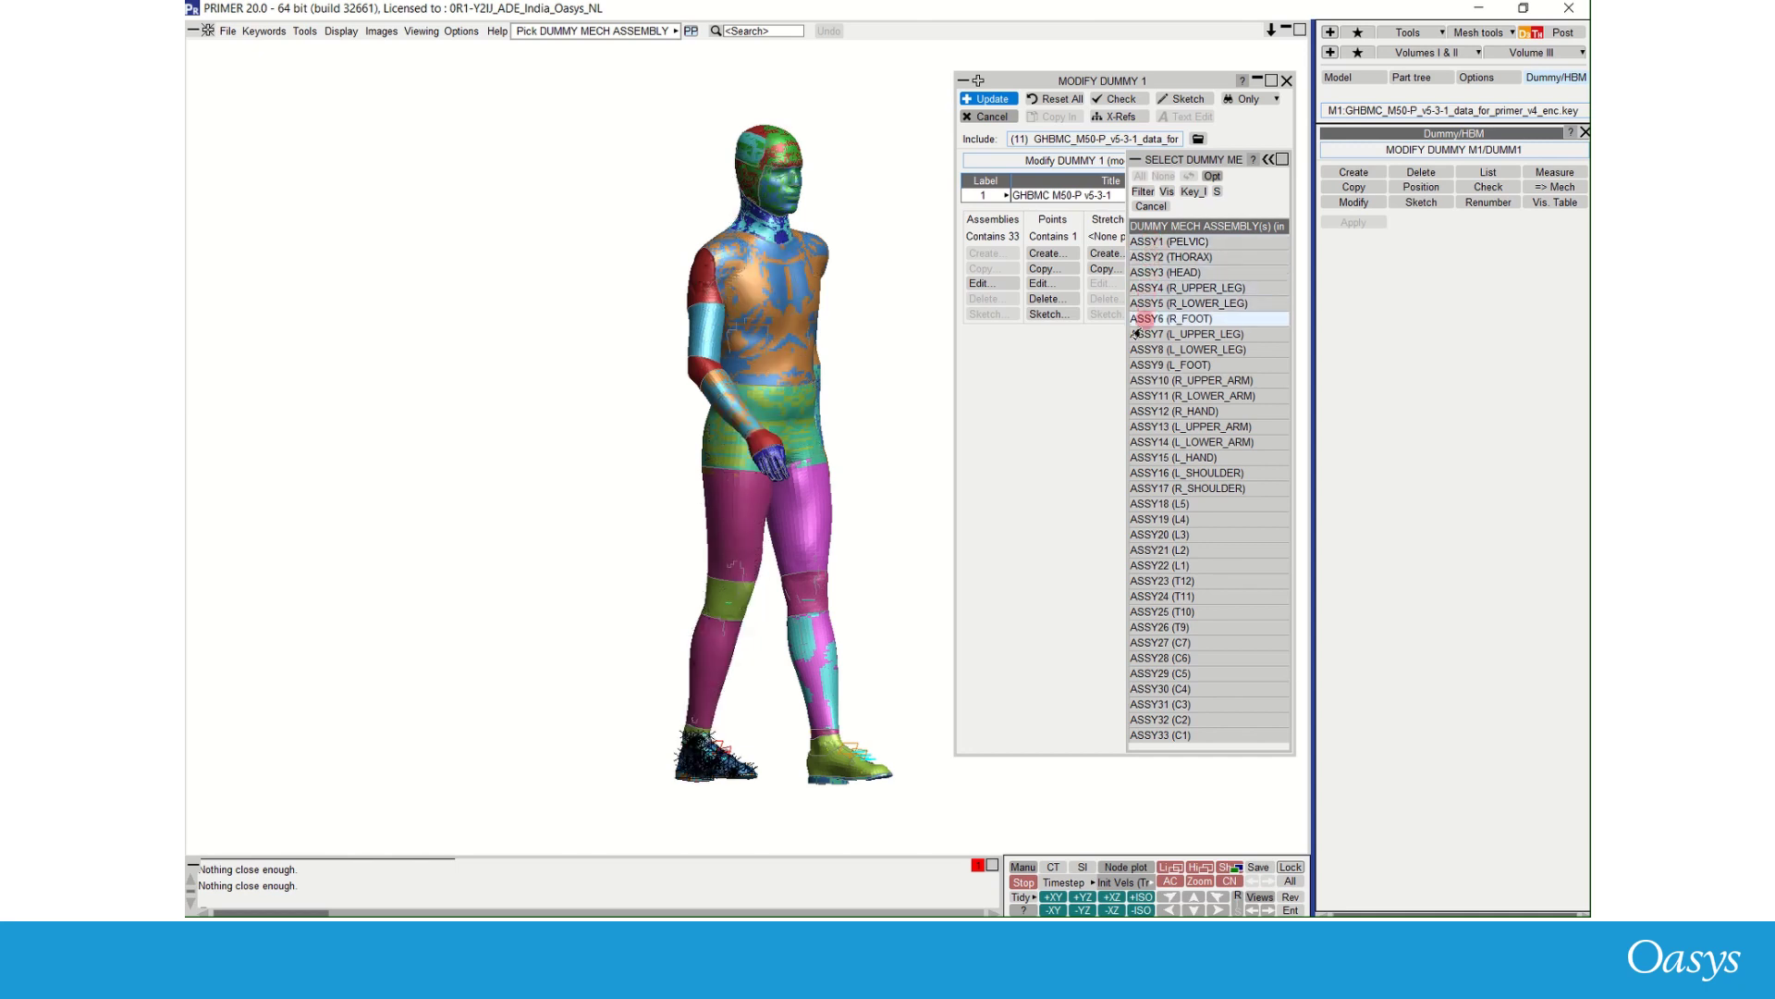
pyautogui.click(1138, 380)
pyautogui.click(1144, 396)
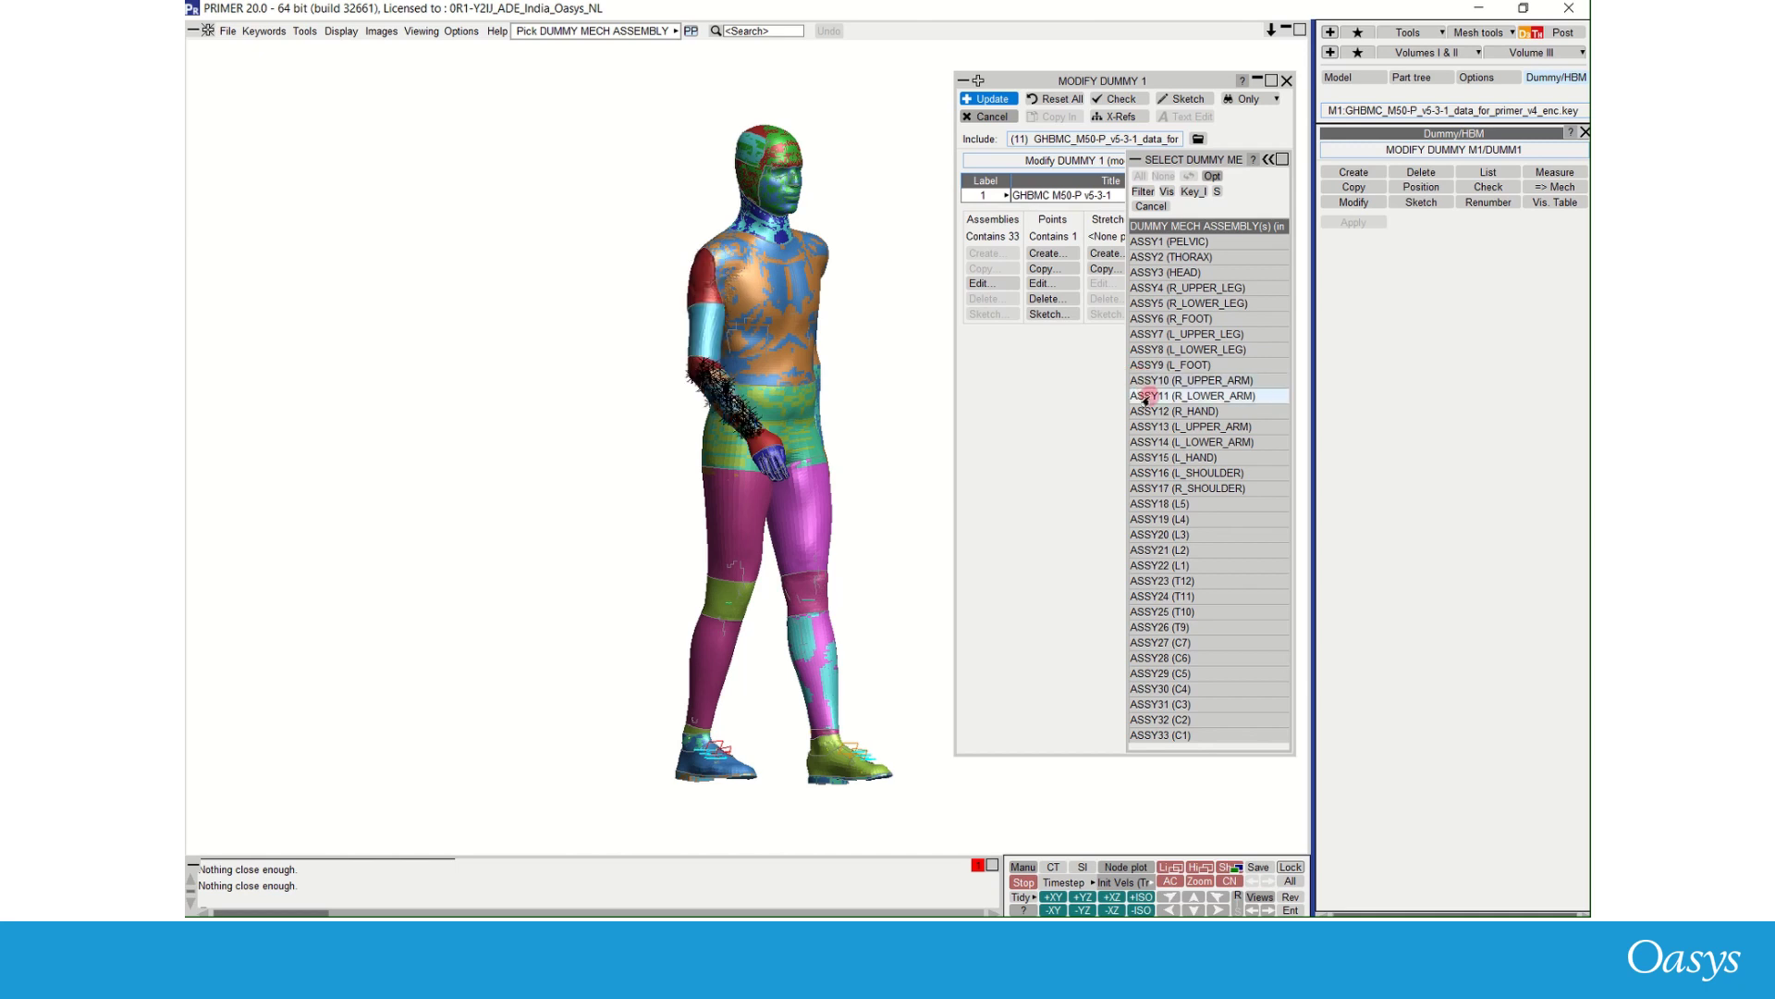
pyautogui.click(1149, 411)
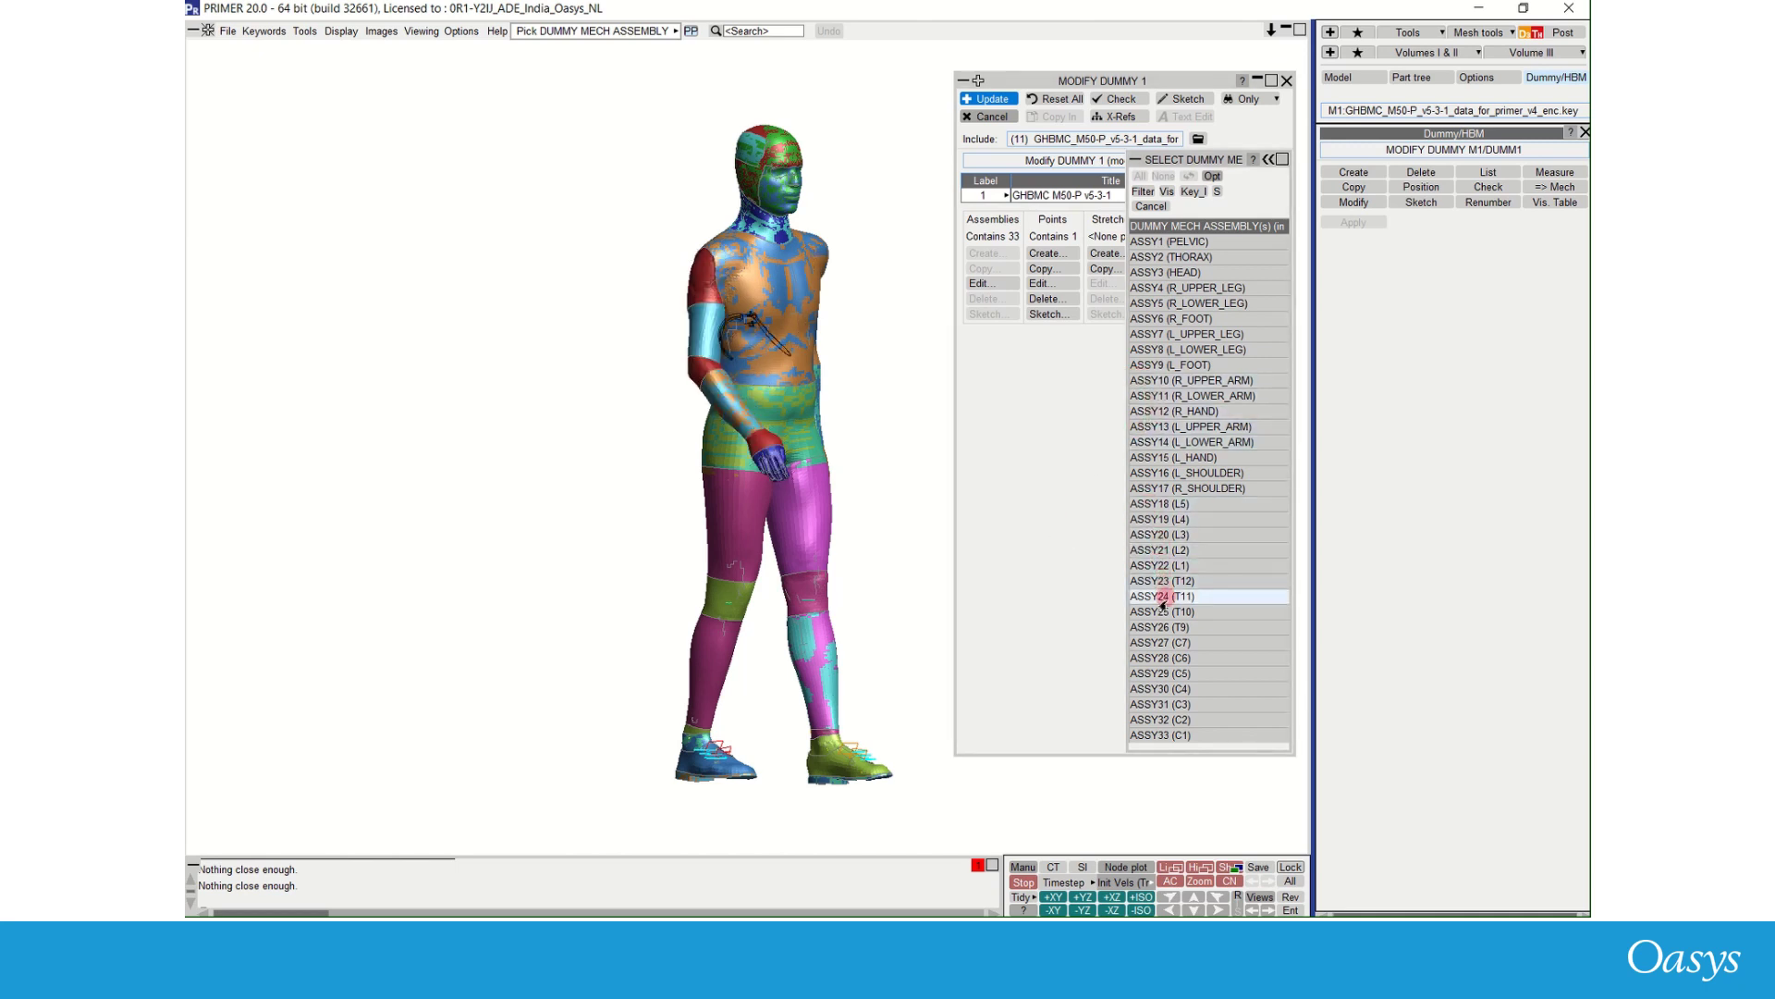
pyautogui.click(1161, 735)
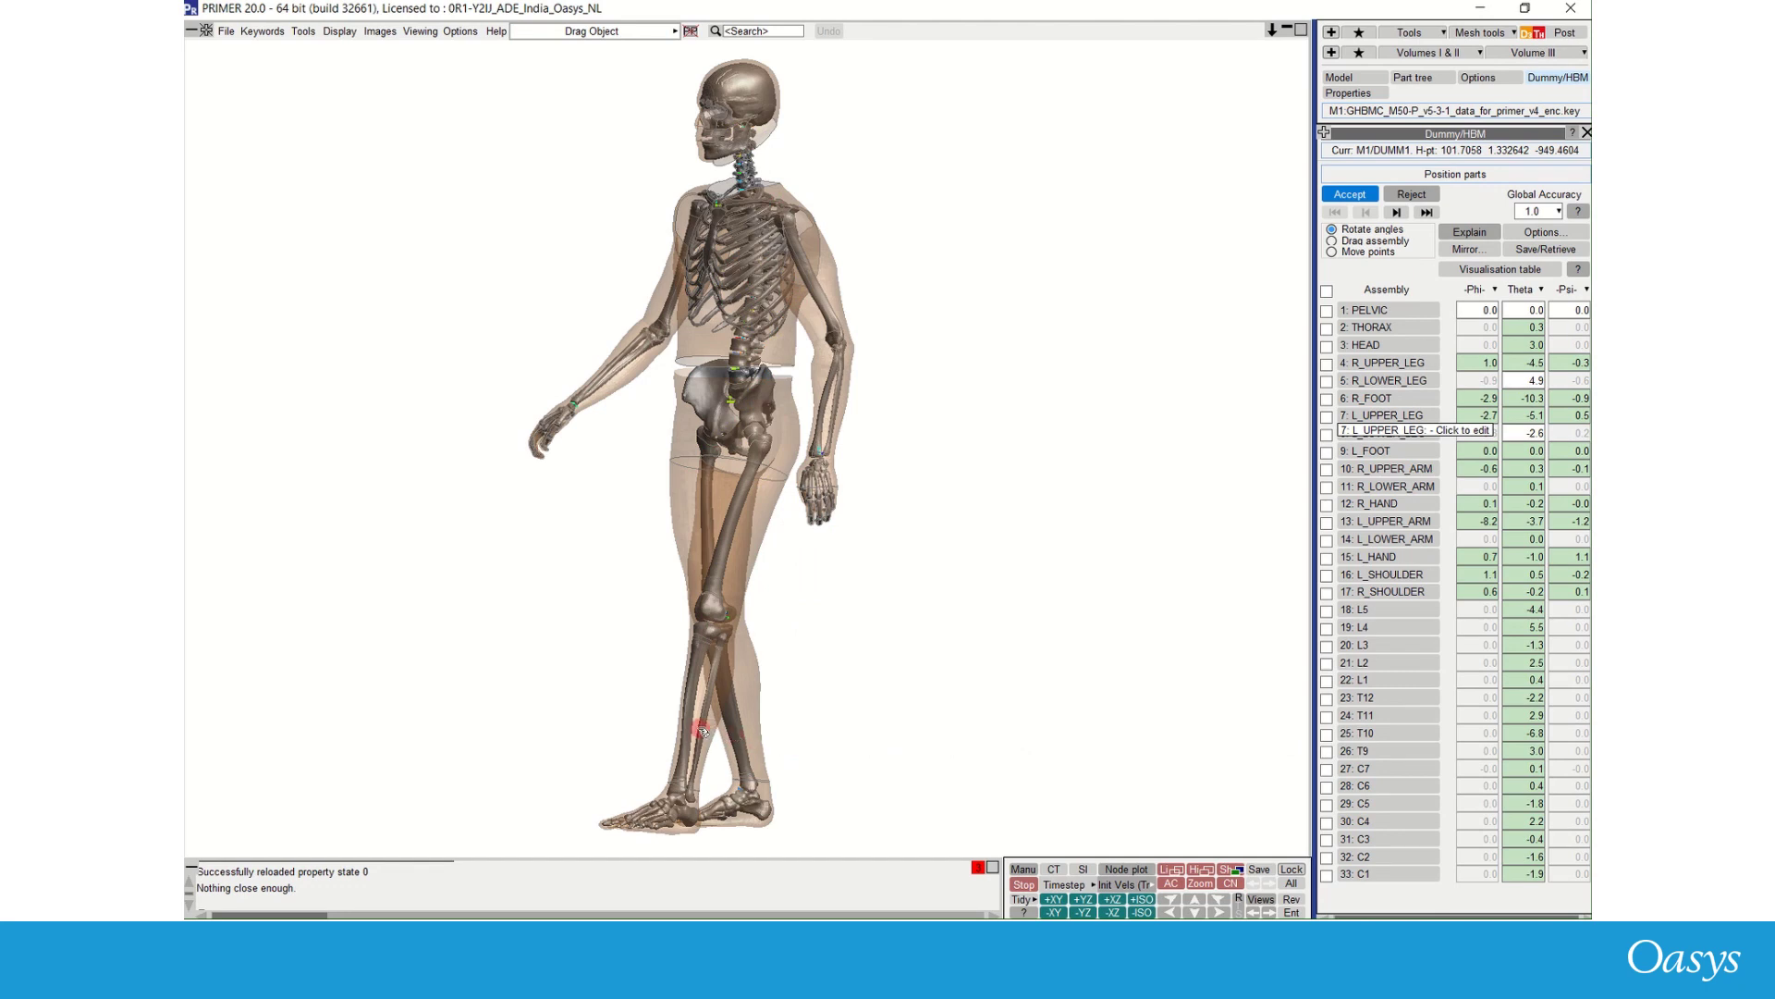
# Trial-rotate the left lower leg, forearms and head in Rotate angles mode
pyautogui.moveTo(702, 733); pyautogui.dragTo(1232, 444)
pyautogui.rightClick(1113, 486)
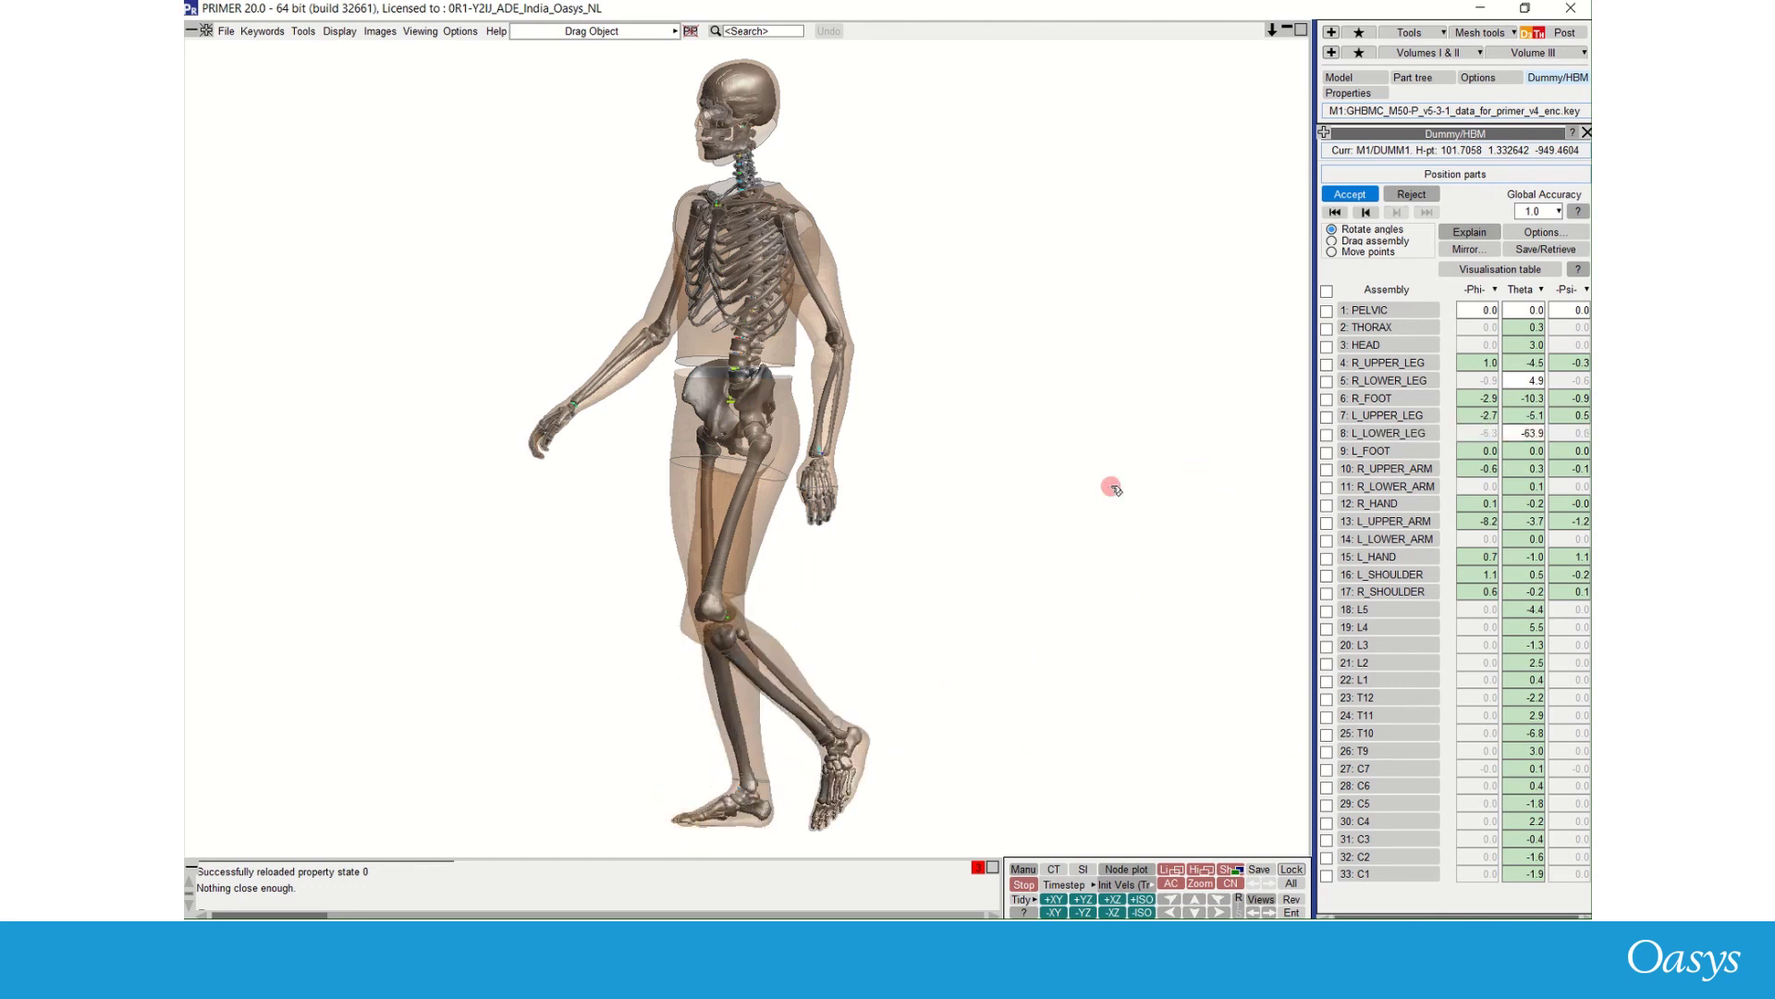
pyautogui.moveTo(835, 407)
pyautogui.mouseDown()
pyautogui.moveTo(651, 295)
pyautogui.moveTo(568, 155)
pyautogui.mouseUp()
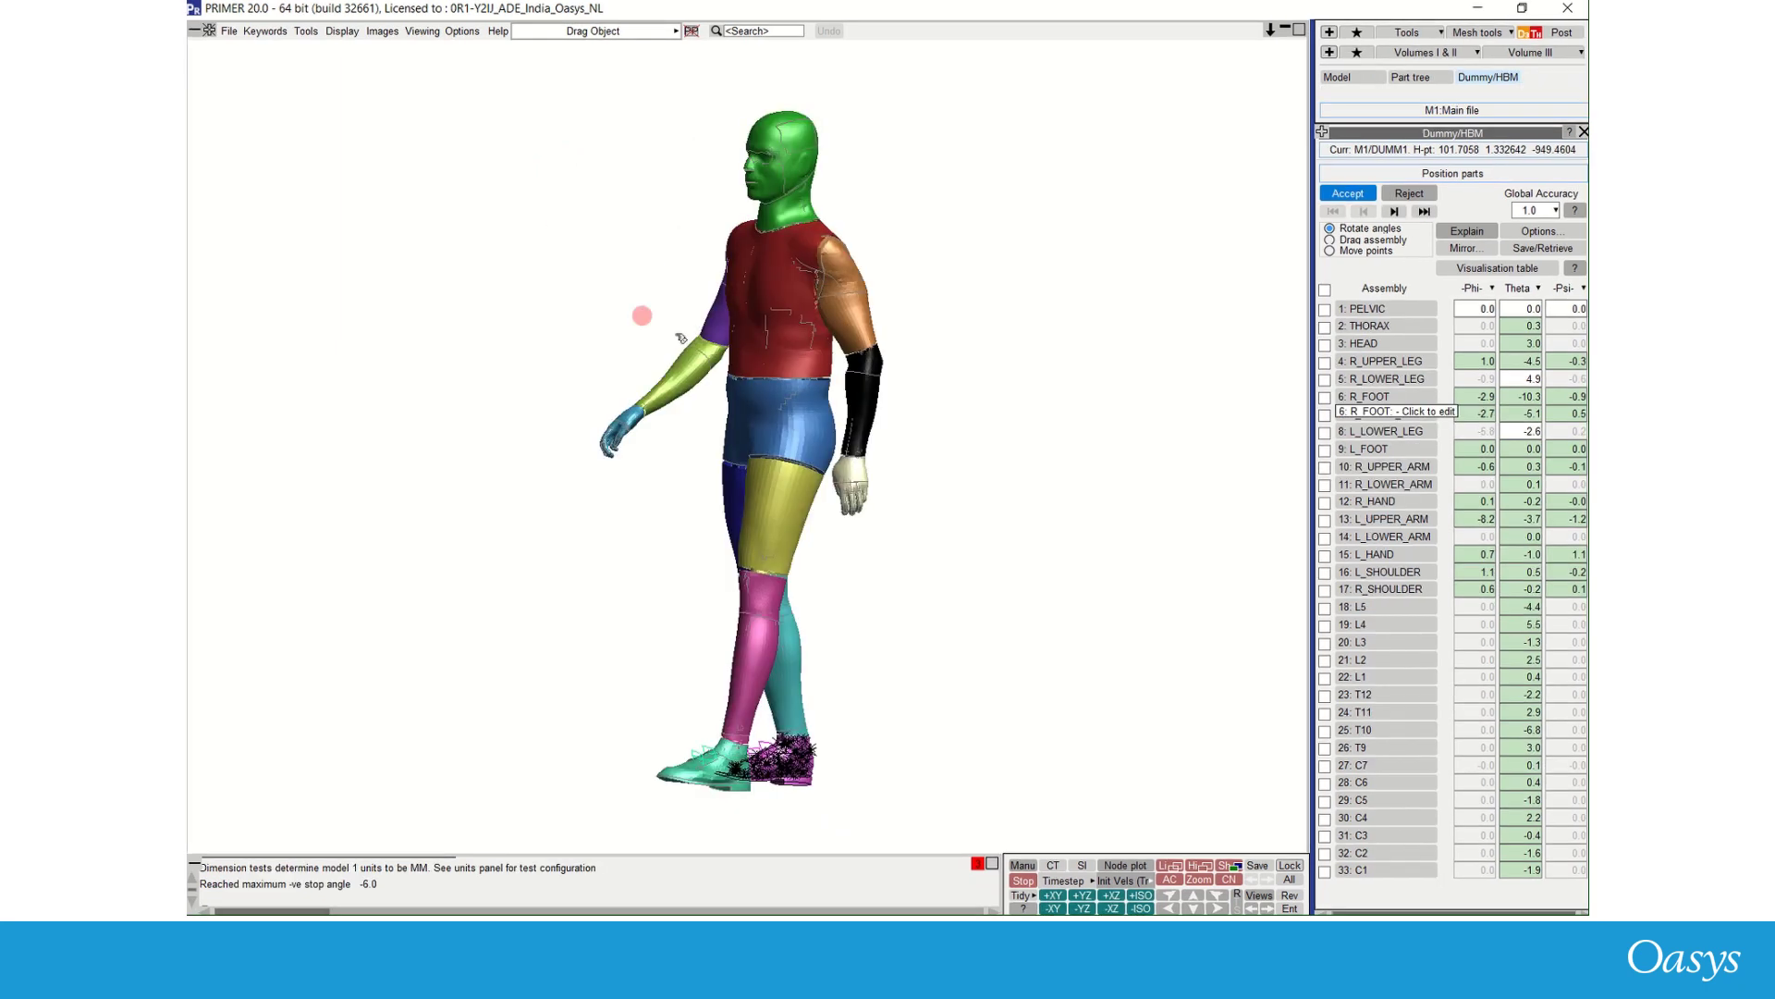
pyautogui.moveTo(692, 380); pyautogui.dragTo(641, 80)
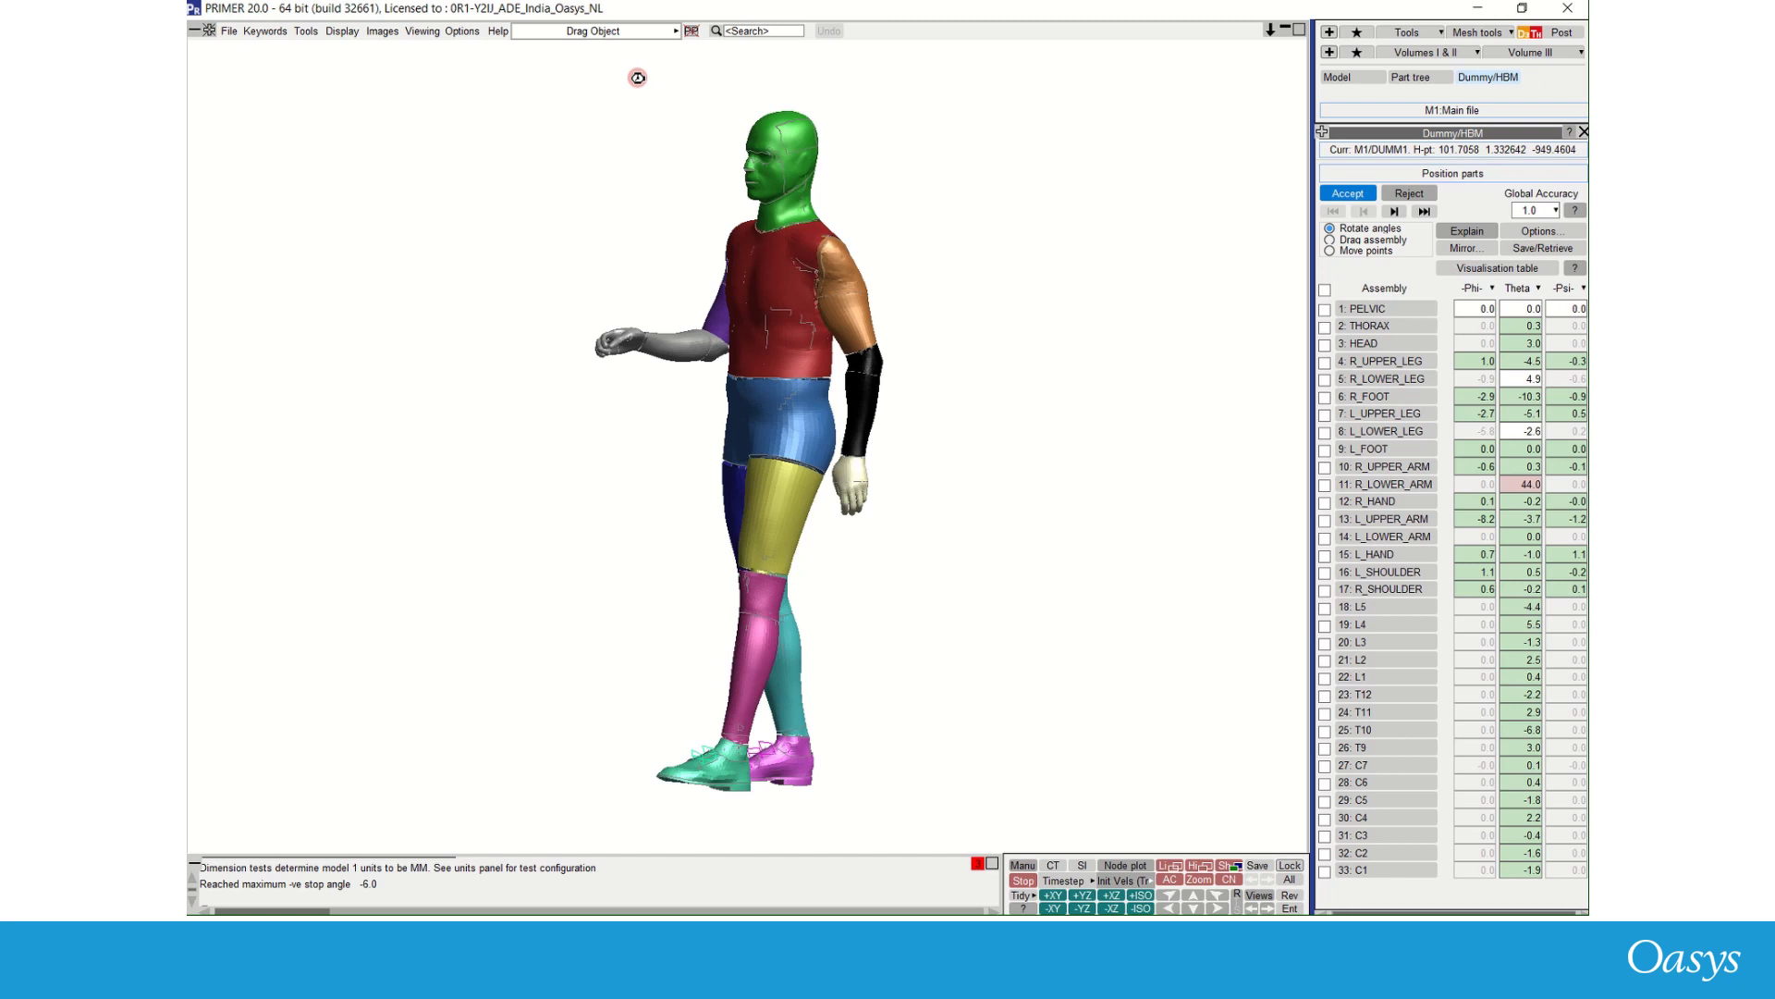
pyautogui.moveTo(779, 141); pyautogui.dragTo(558, 211)
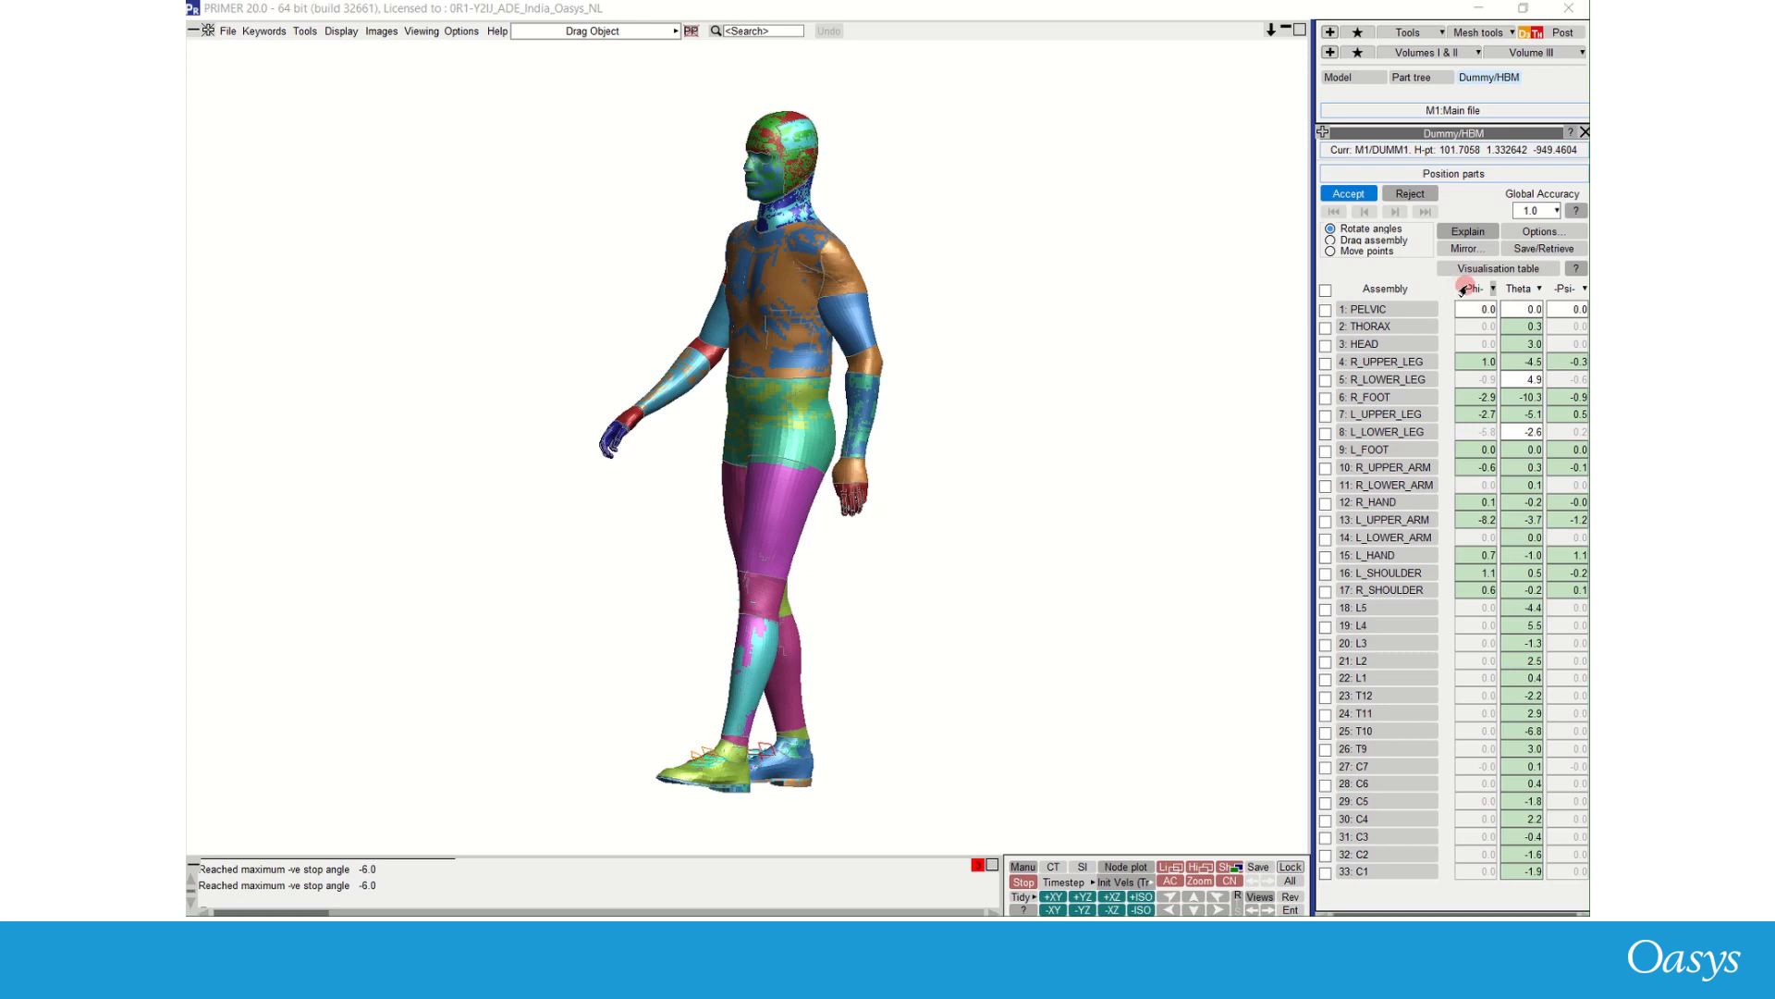
# Create GHBMC Model visual entities in the visualisation table, viewed by assembly
pyautogui.click(1546, 272)
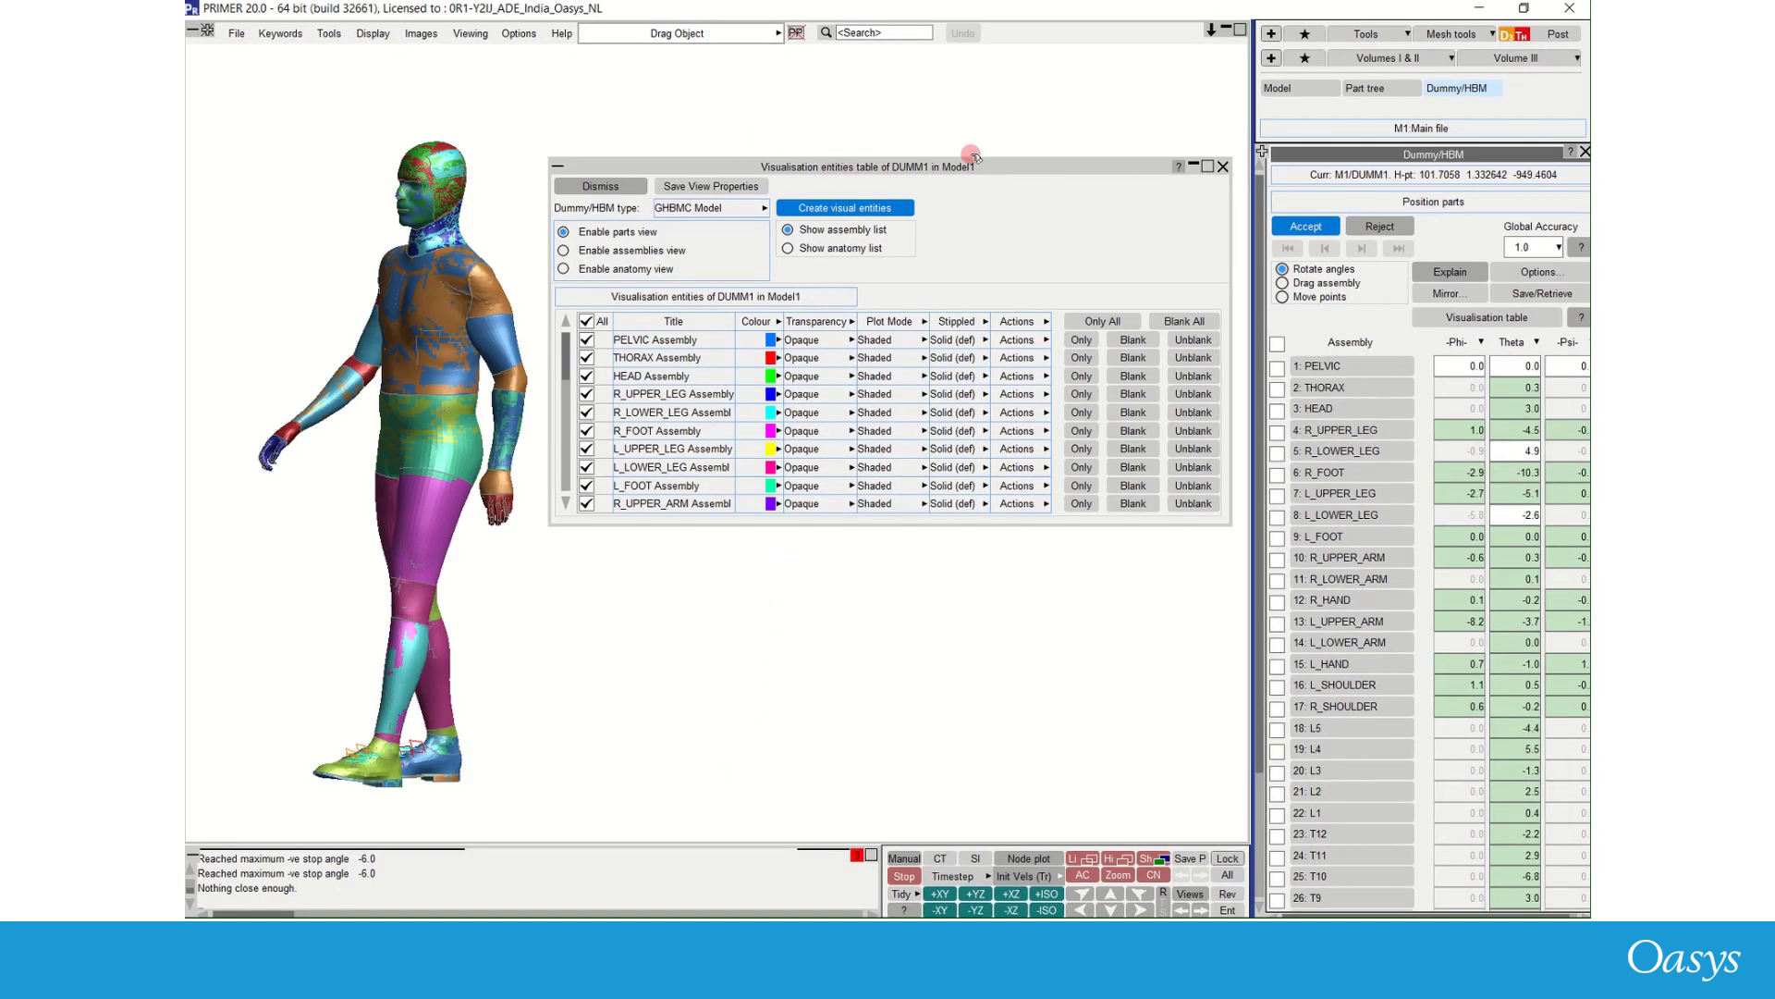
pyautogui.click(761, 215)
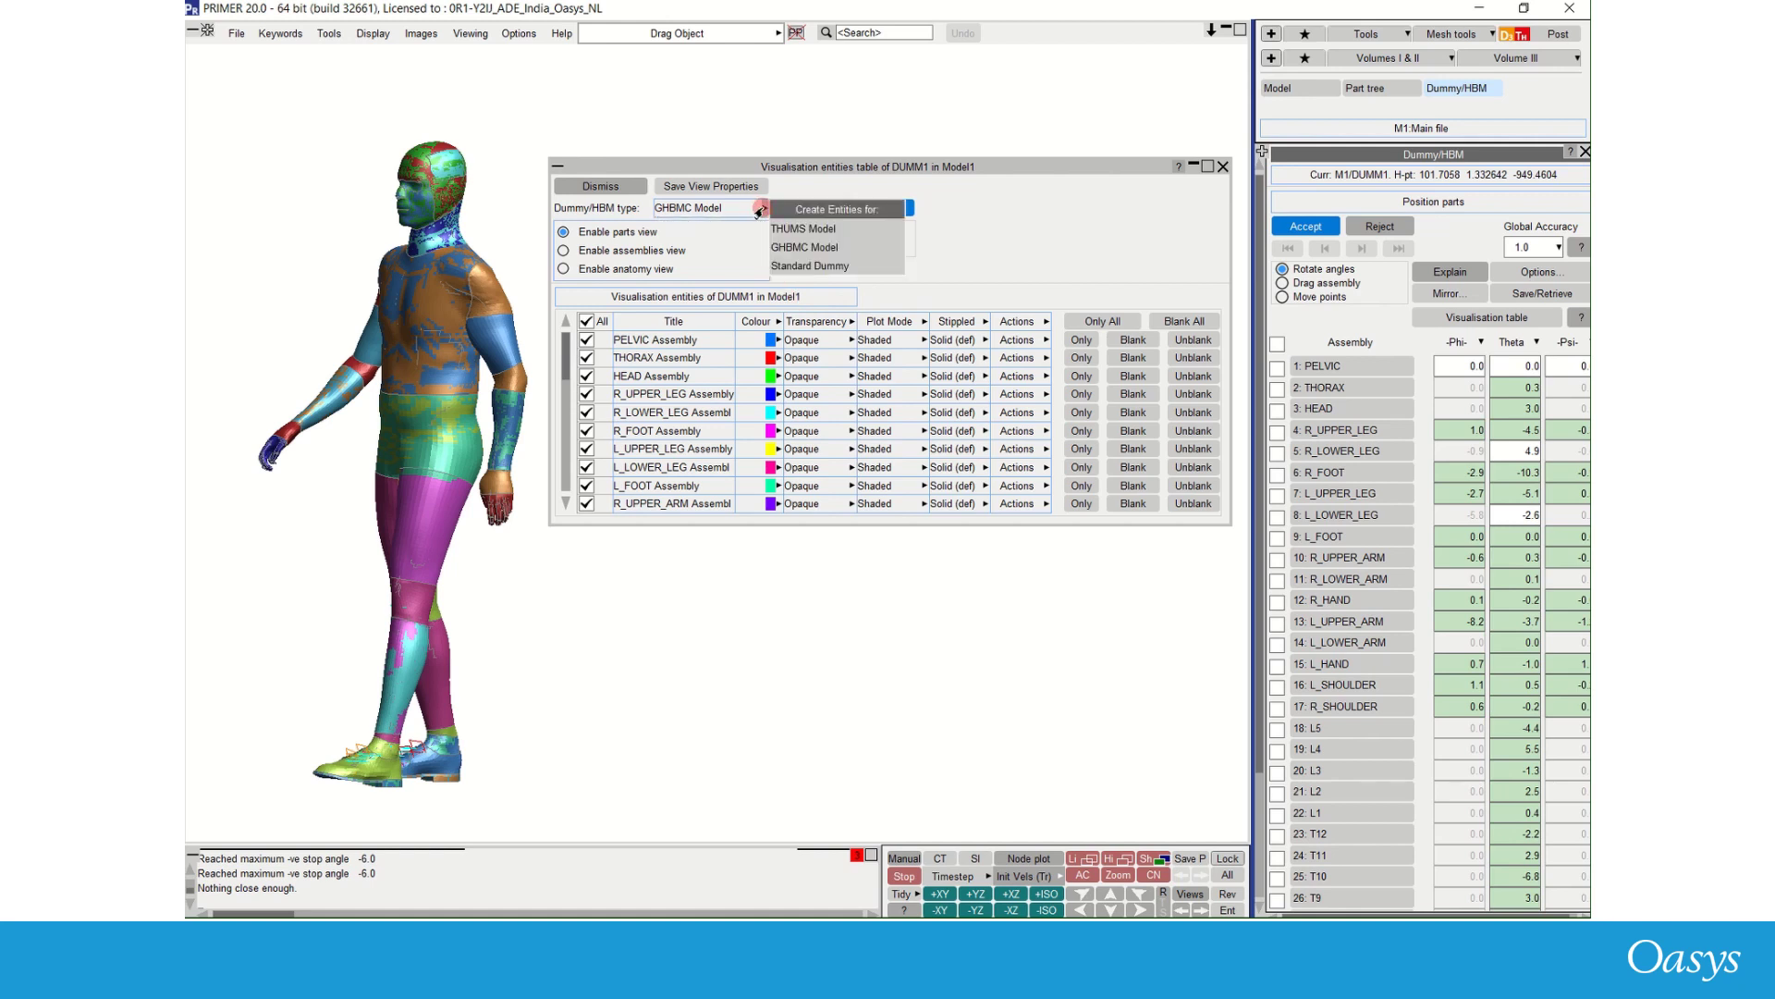
pyautogui.click(791, 266)
pyautogui.moveTo(563, 347)
pyautogui.mouseDown()
pyautogui.moveTo(569, 459)
pyautogui.moveTo(563, 344)
pyautogui.mouseUp()
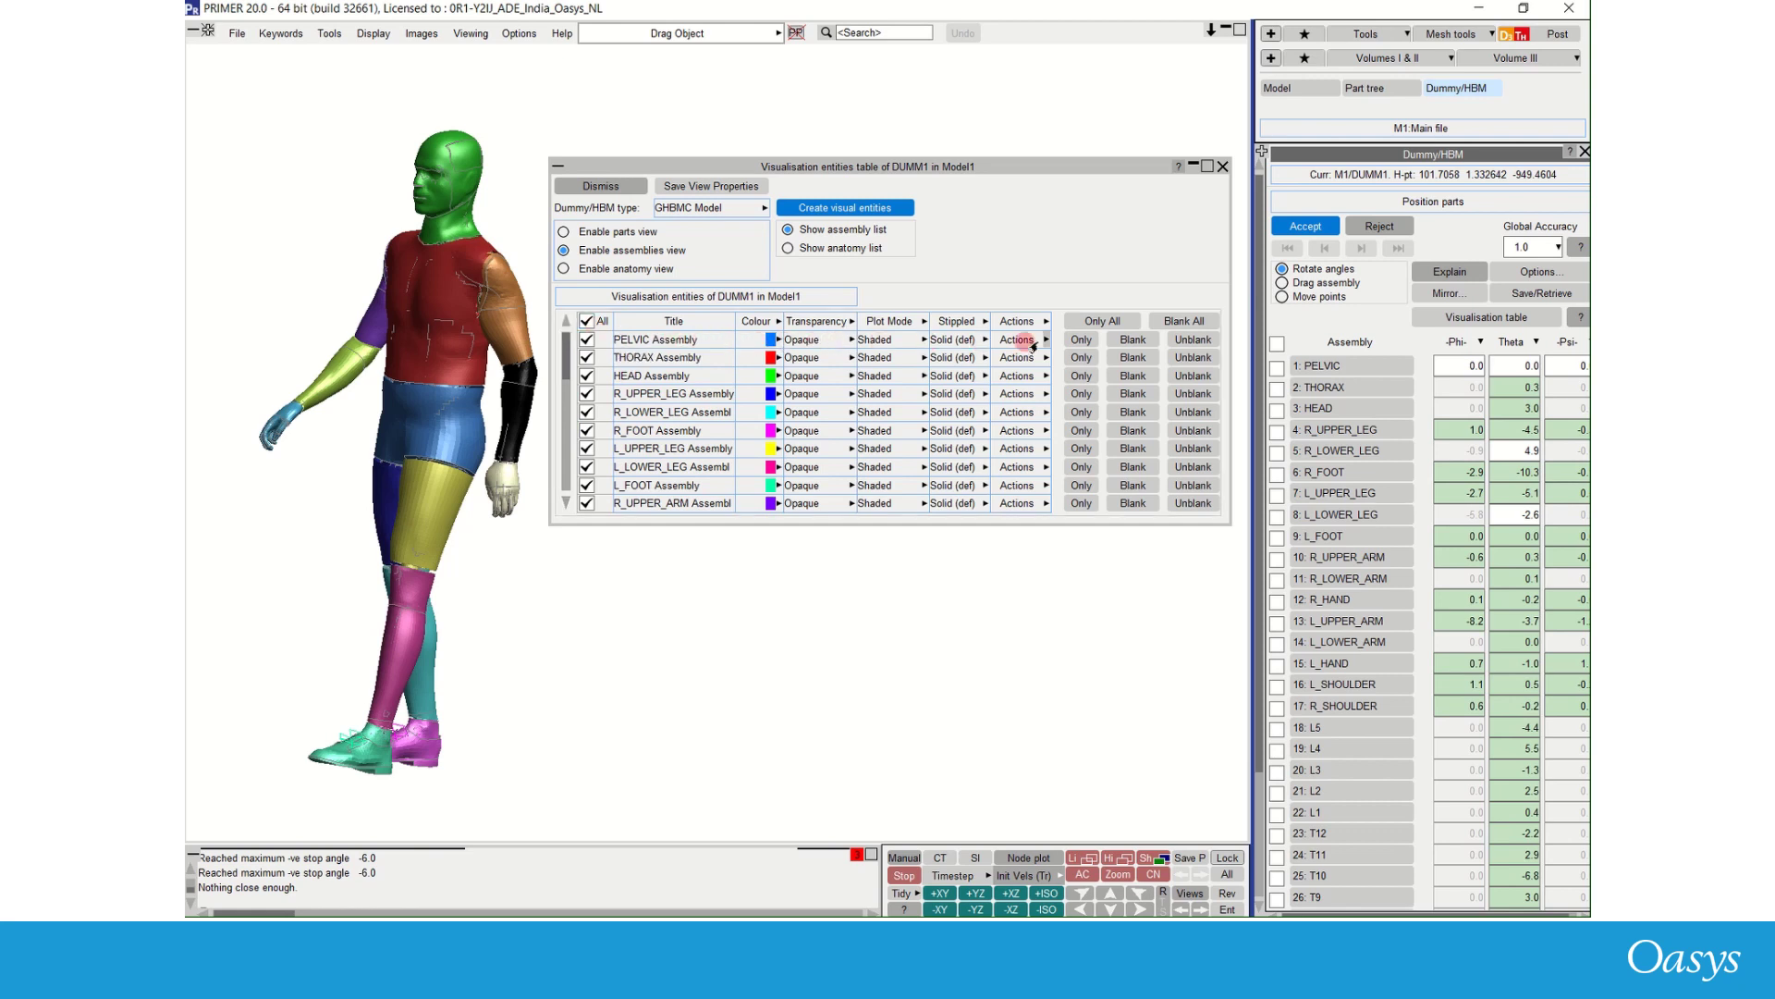
# Show only PELVIC, then restore THORAX, HEAD, R_FOOT, L_UPPER_LEG, L_LOWER_LEG and L_FOOT
pyautogui.click(1075, 340)
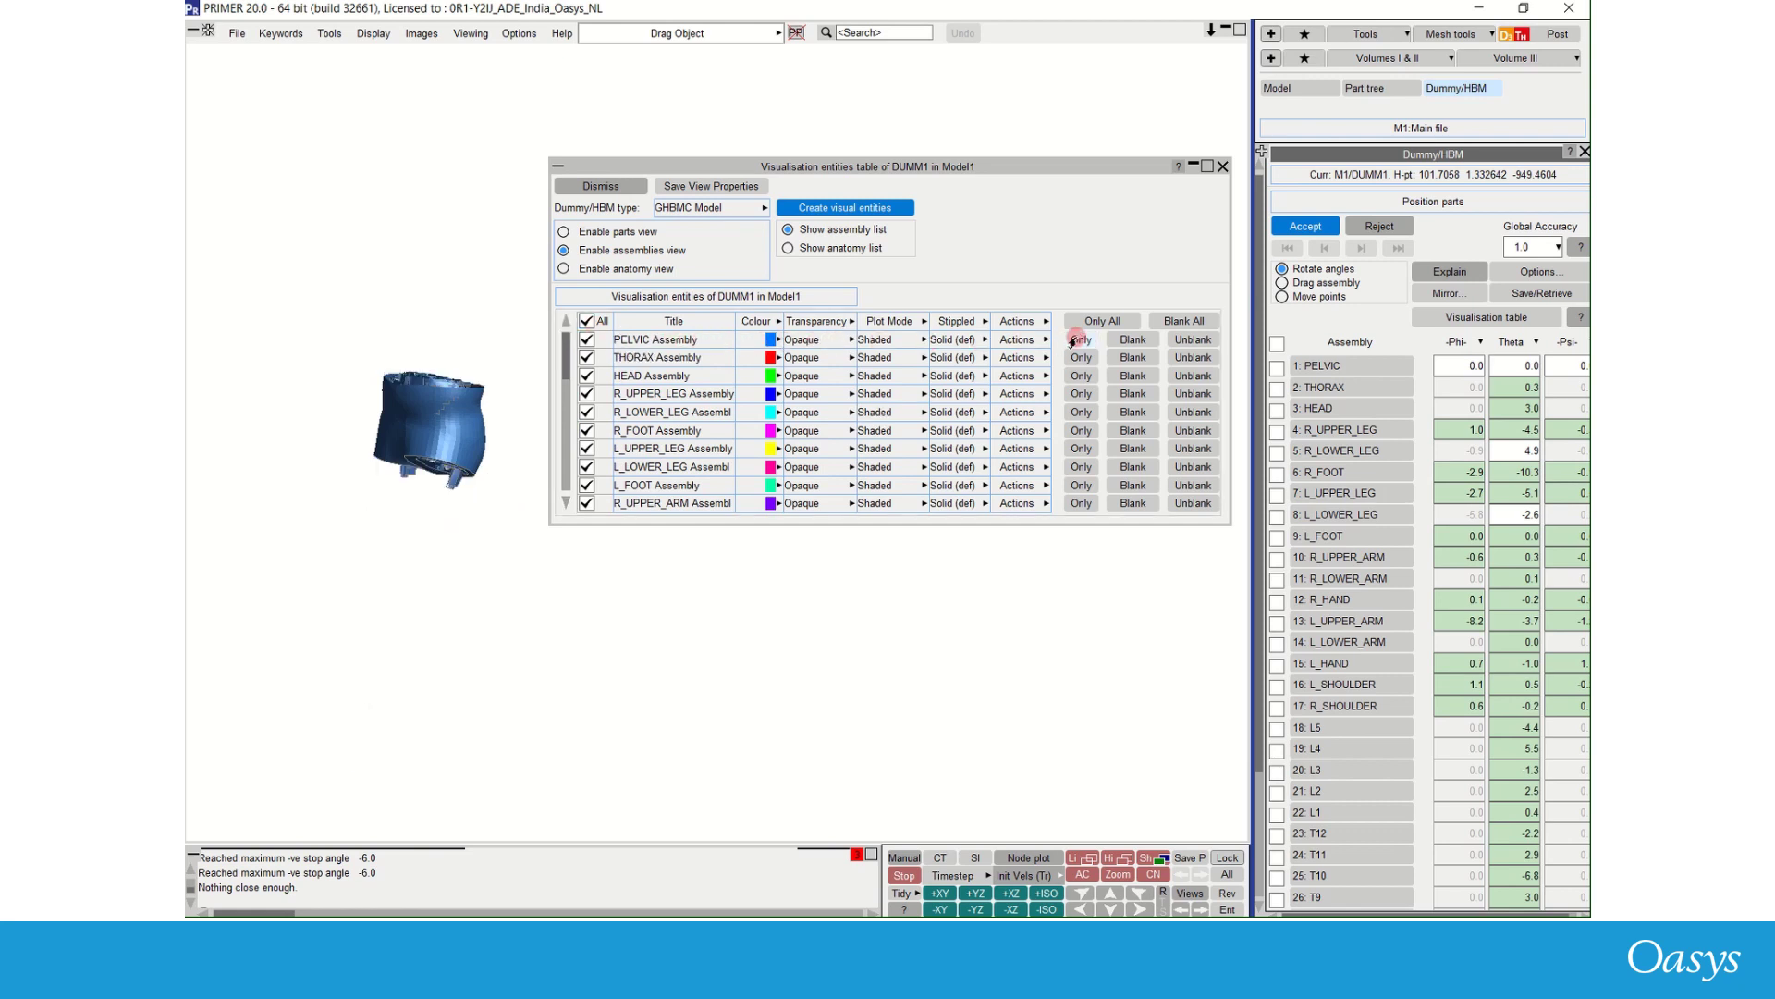
pyautogui.click(1193, 358)
pyautogui.click(1202, 376)
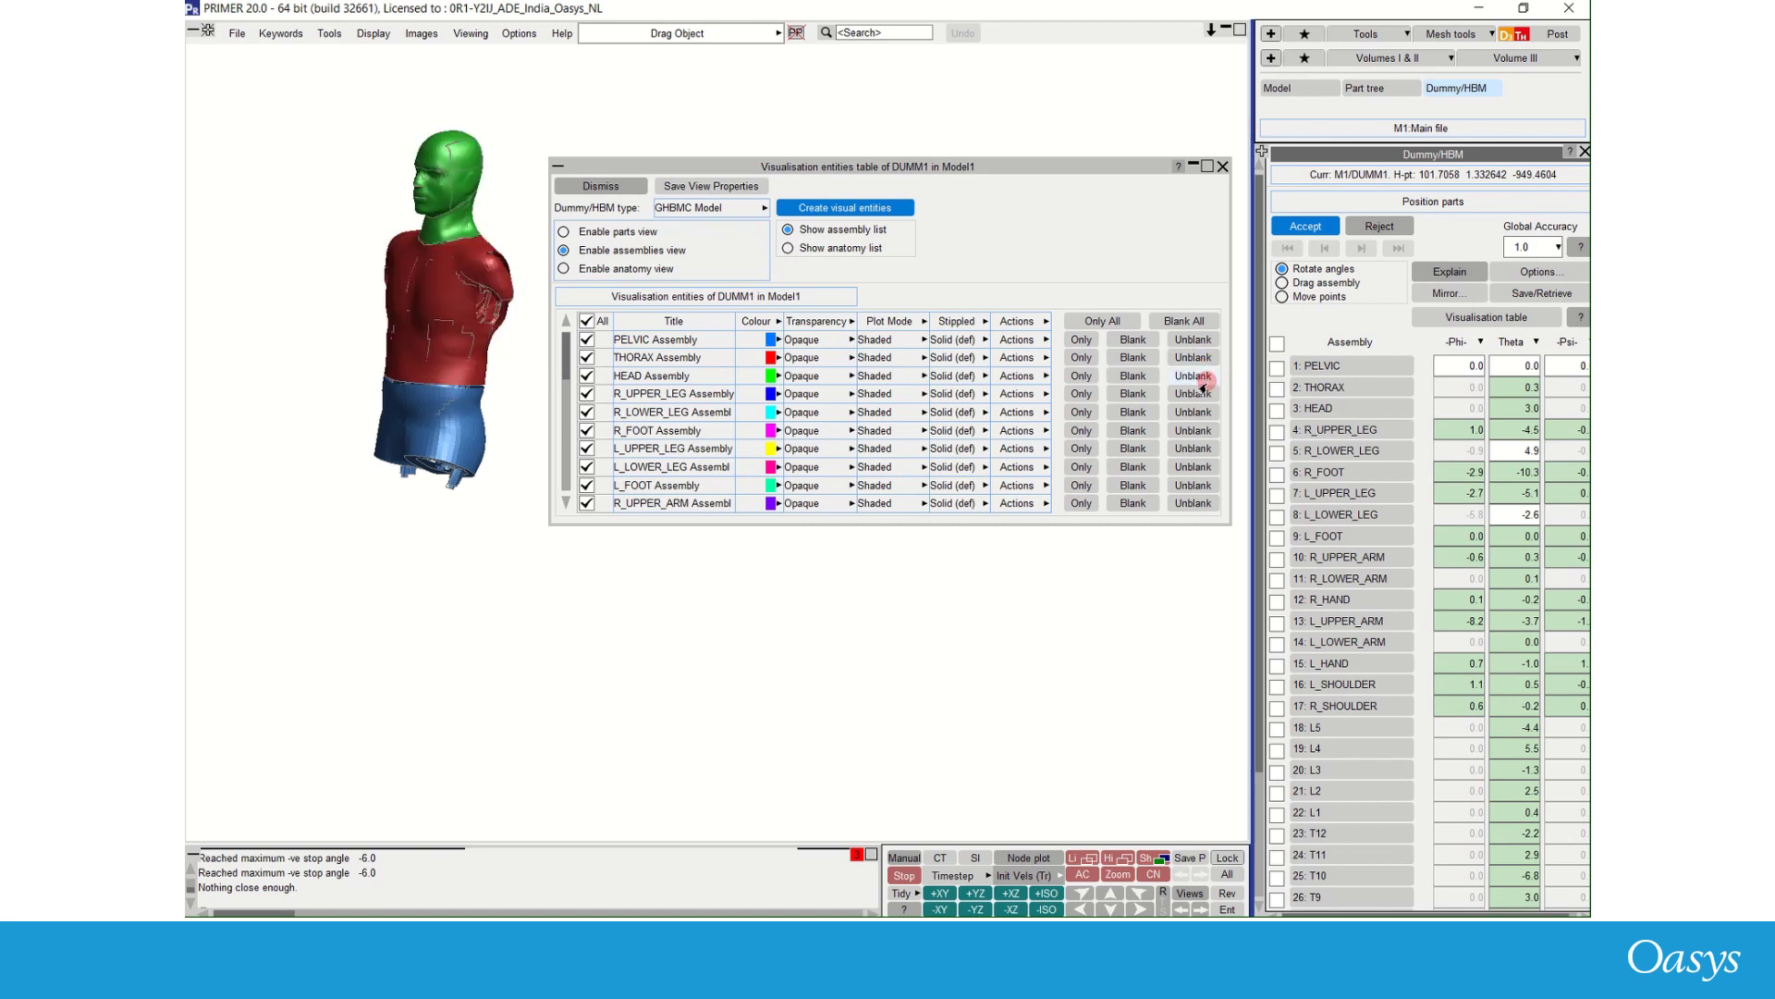
pyautogui.click(1202, 432)
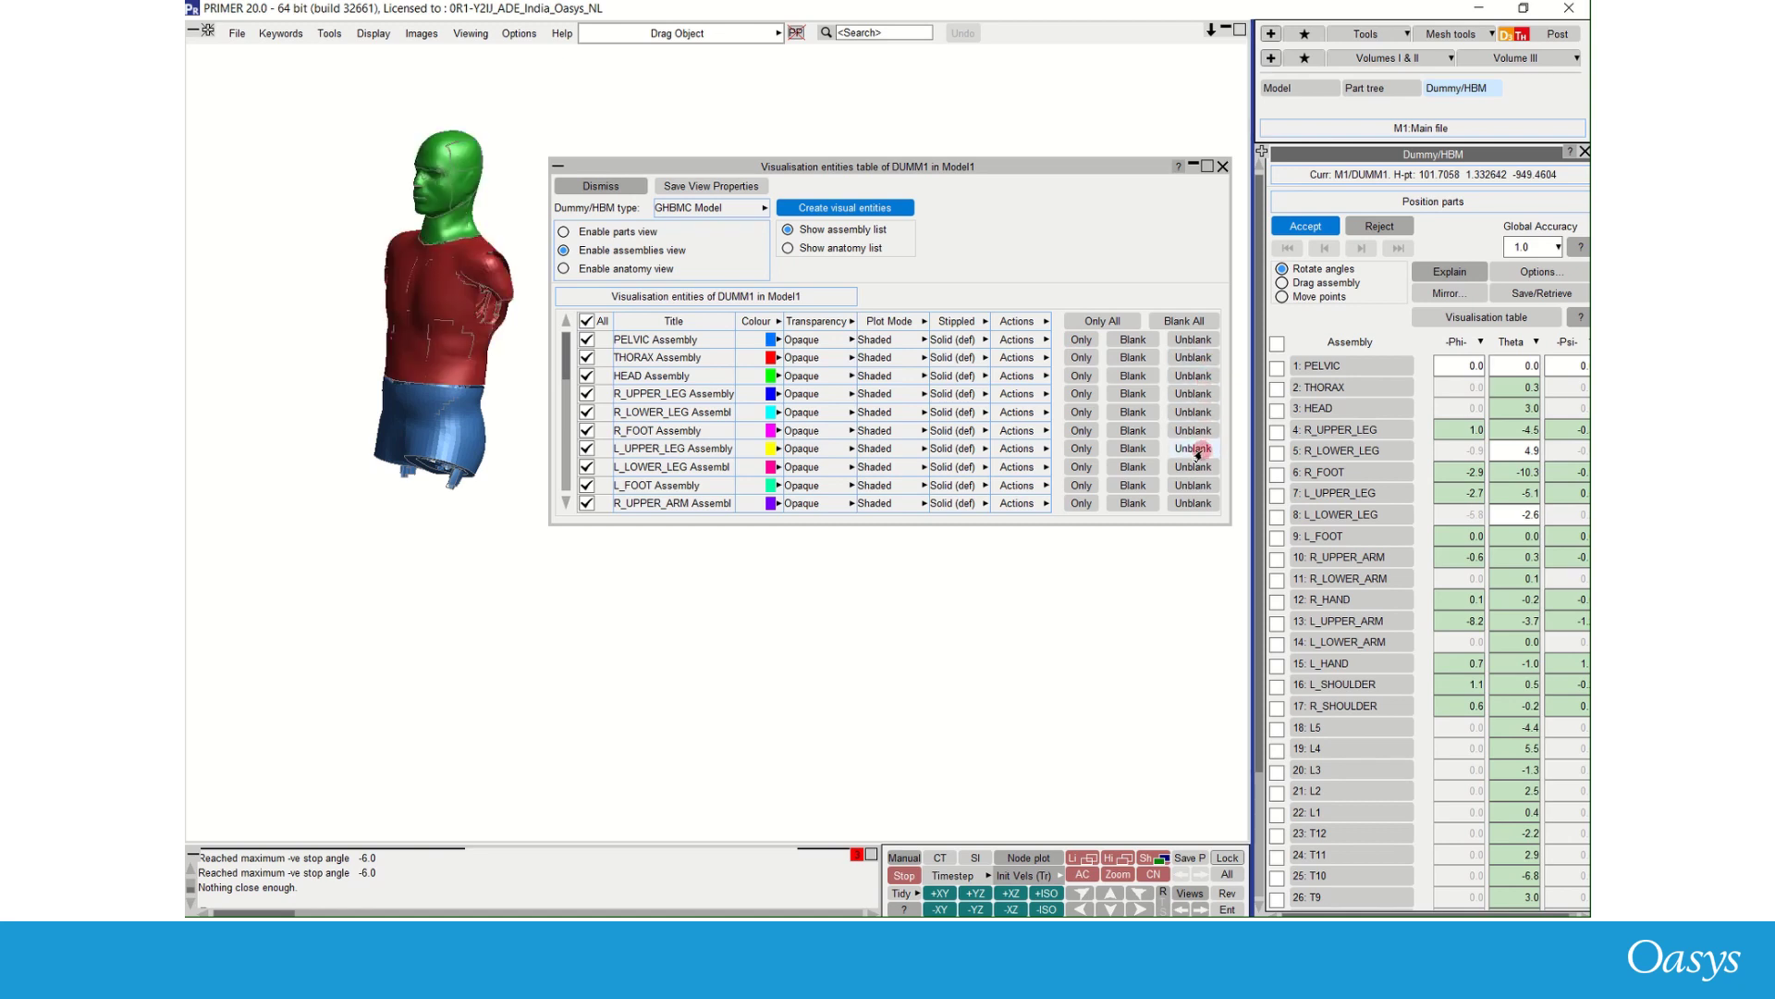
pyautogui.click(1202, 449)
pyautogui.click(1193, 467)
pyautogui.click(1192, 485)
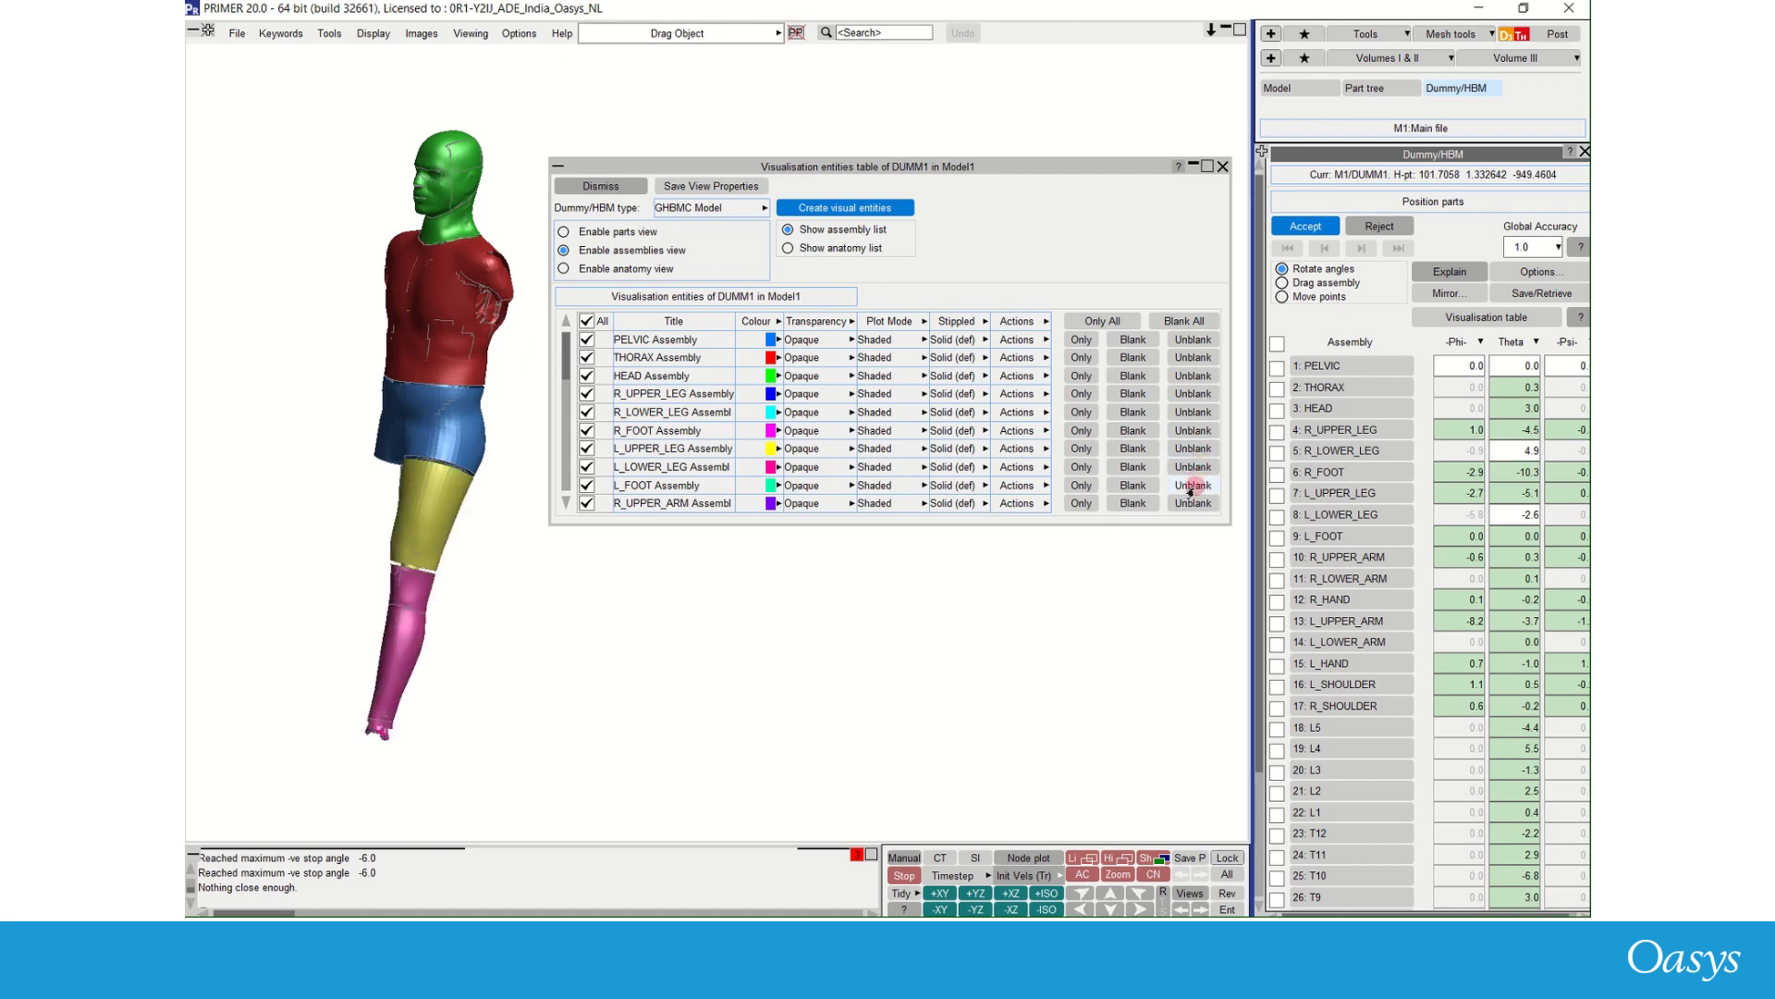
# Restore L_UPPER_ARM, L_LOWER_ARM and L_HAND, then show all anatomy entities together
pyautogui.scroll(-5, 680, 435)
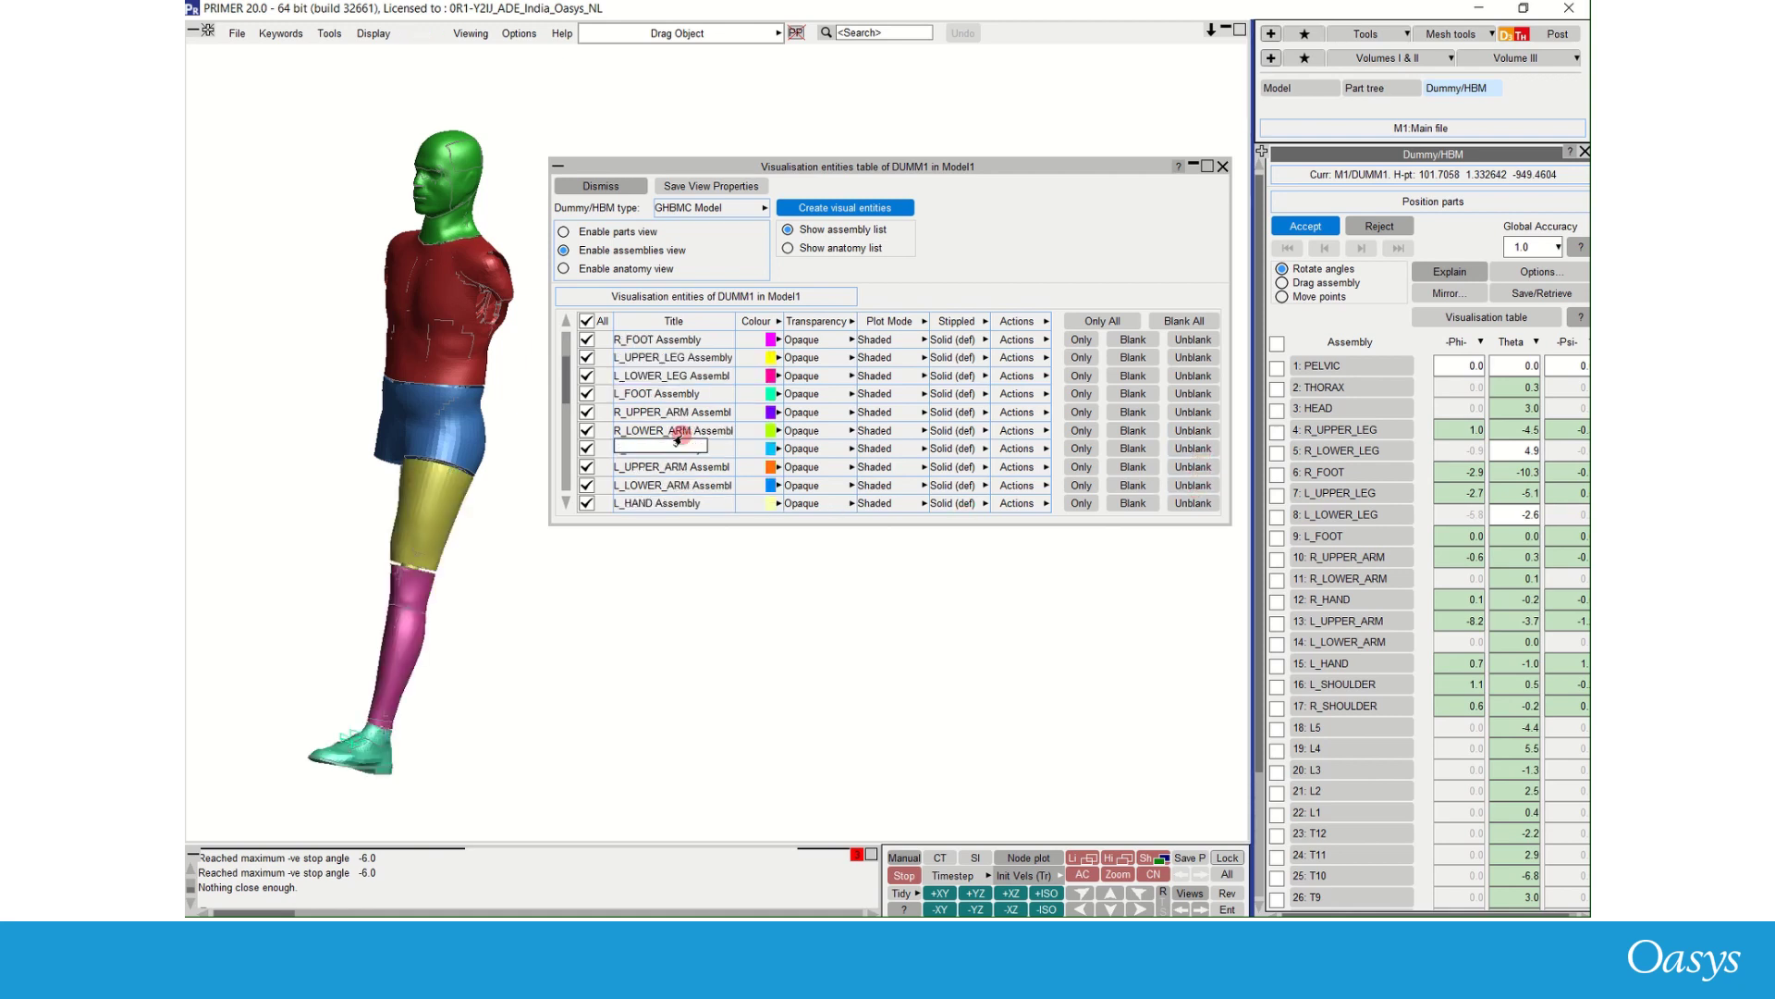
pyautogui.click(1194, 467)
pyautogui.click(1193, 485)
pyautogui.click(1193, 504)
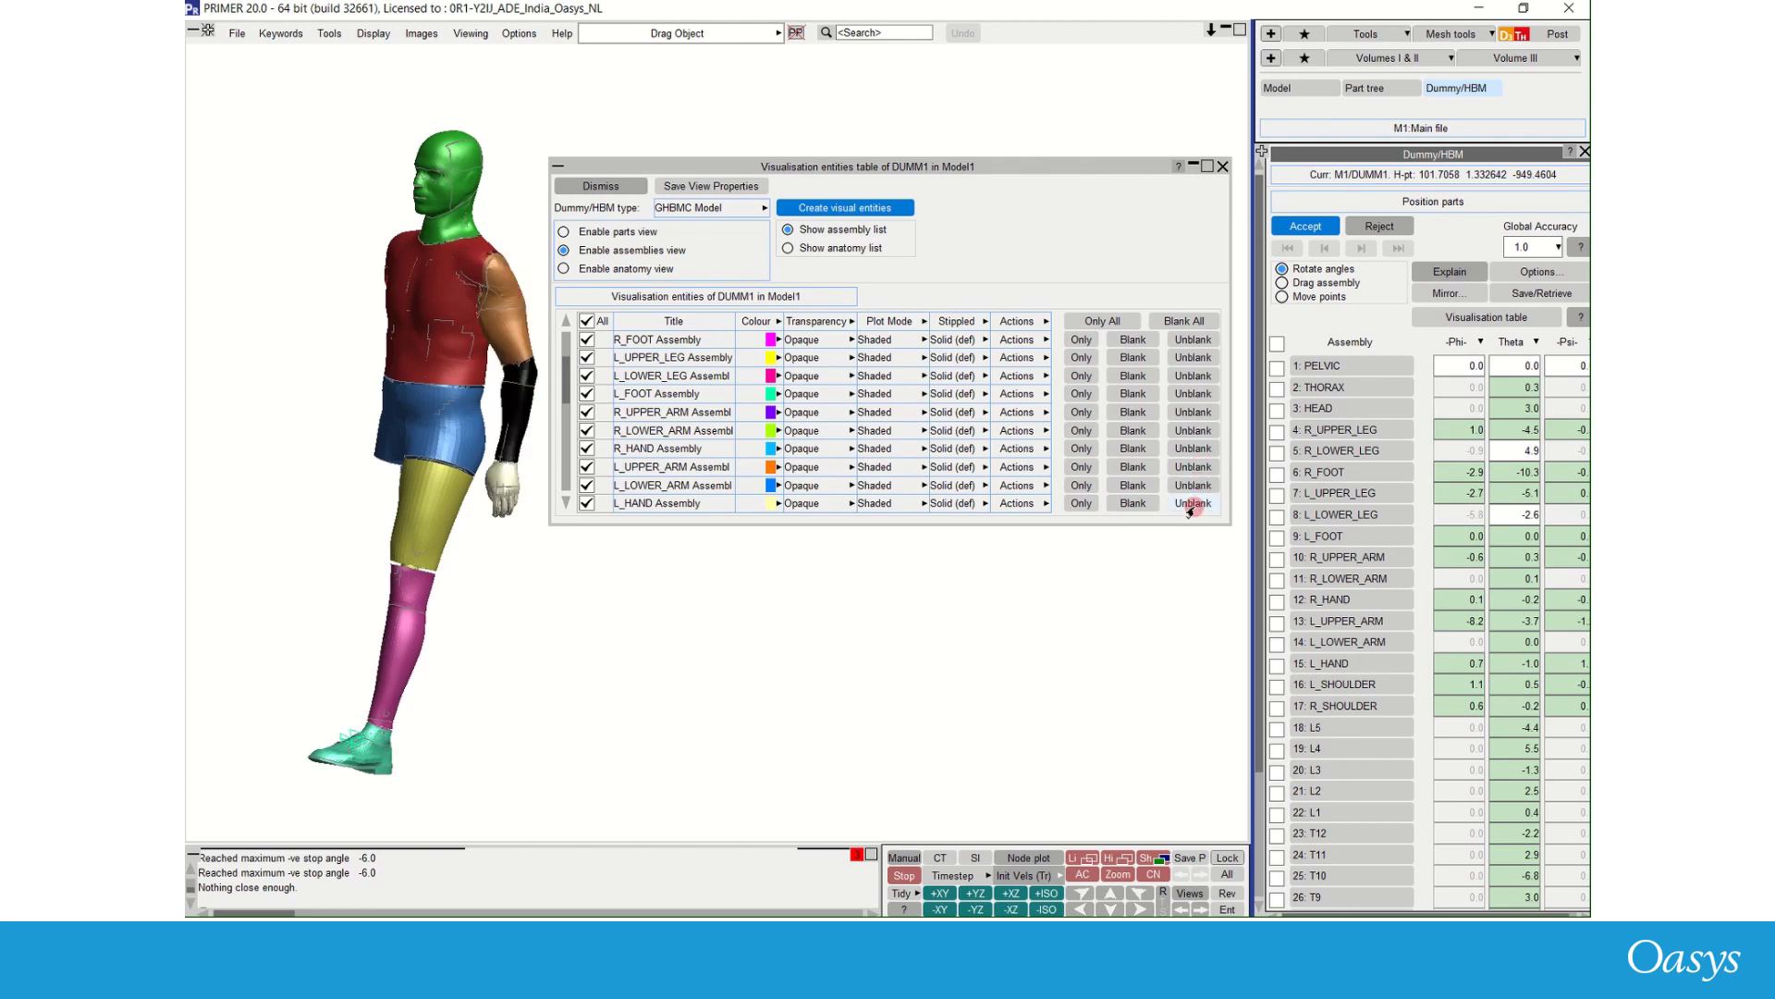
pyautogui.click(1100, 320)
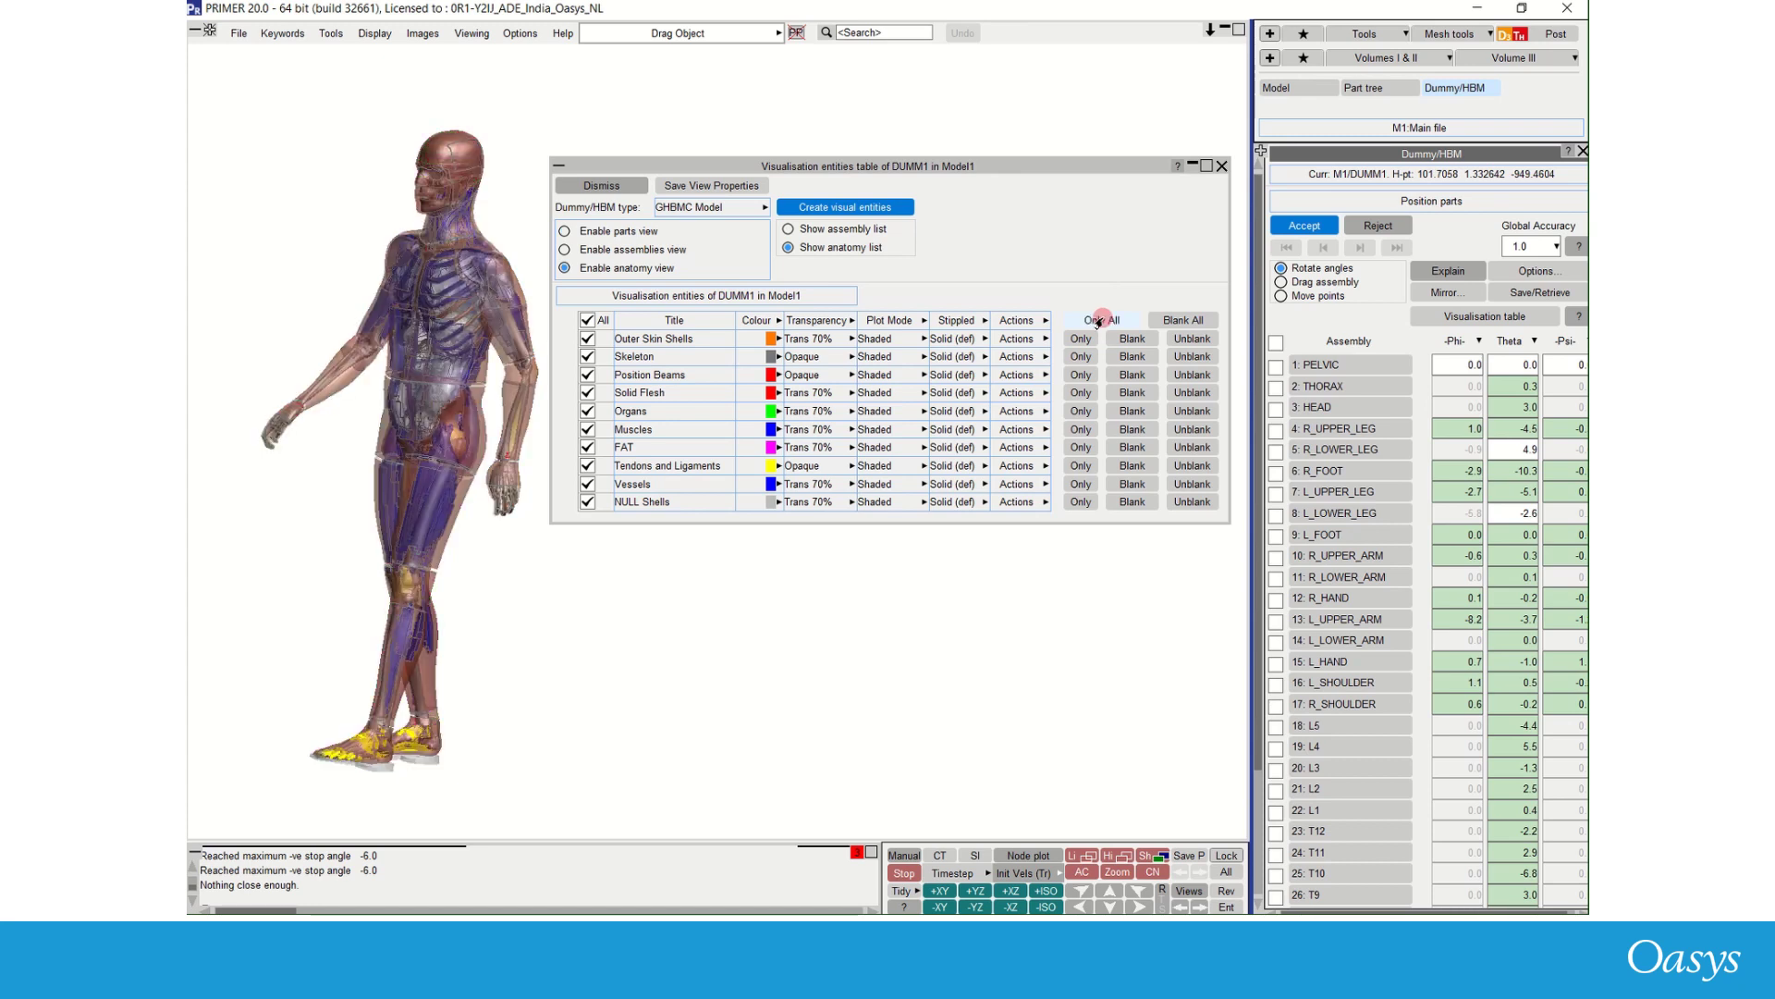
# Show only the Outer Skin Shells plus the Skeleton, and review colour and transparency choices
pyautogui.click(702, 360)
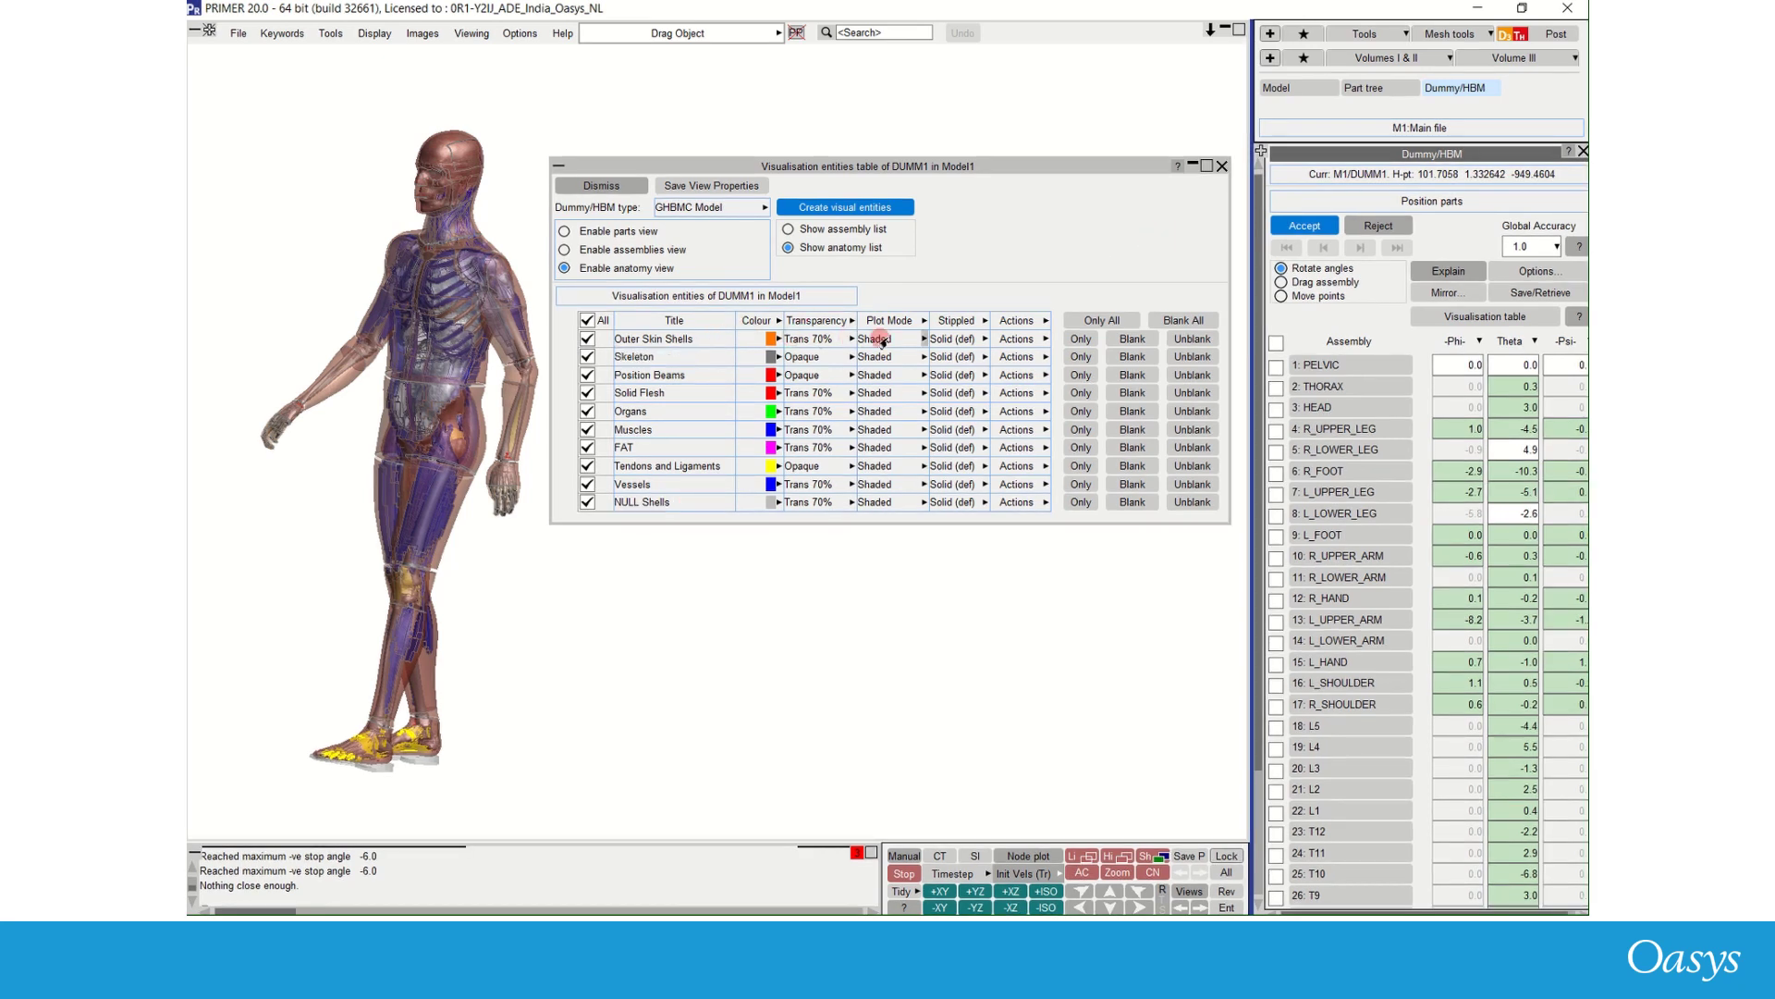
pyautogui.click(1076, 339)
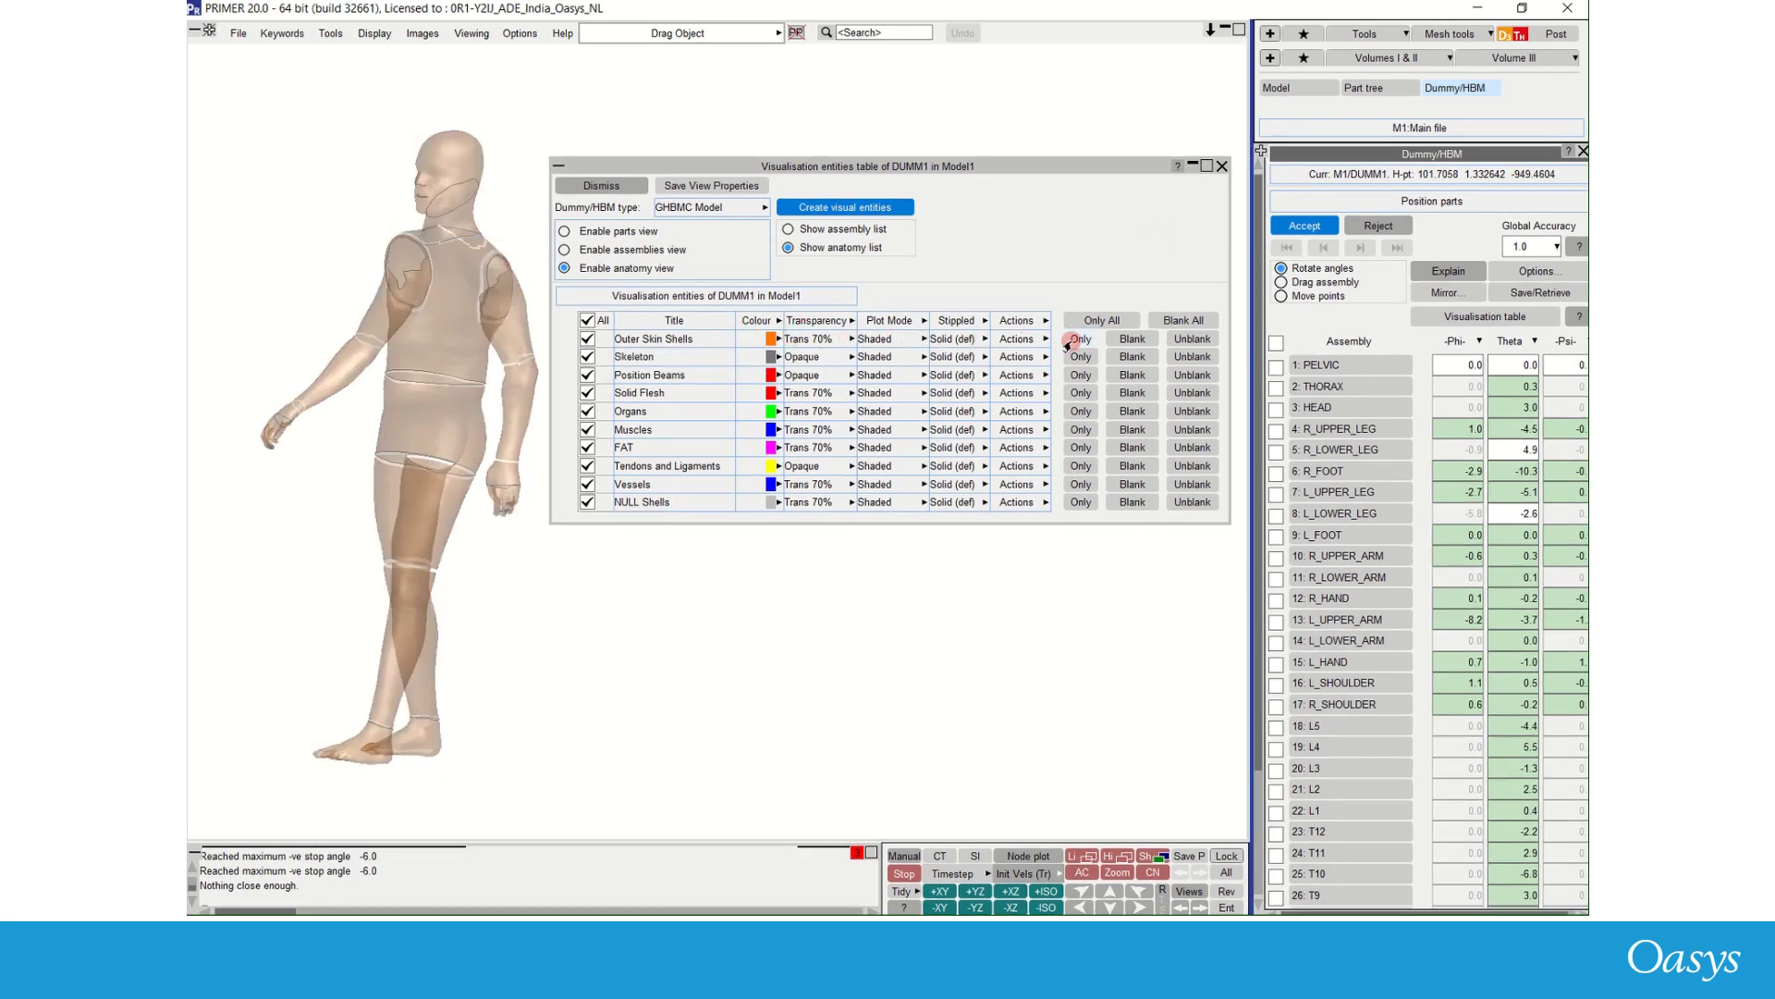
pyautogui.click(1197, 357)
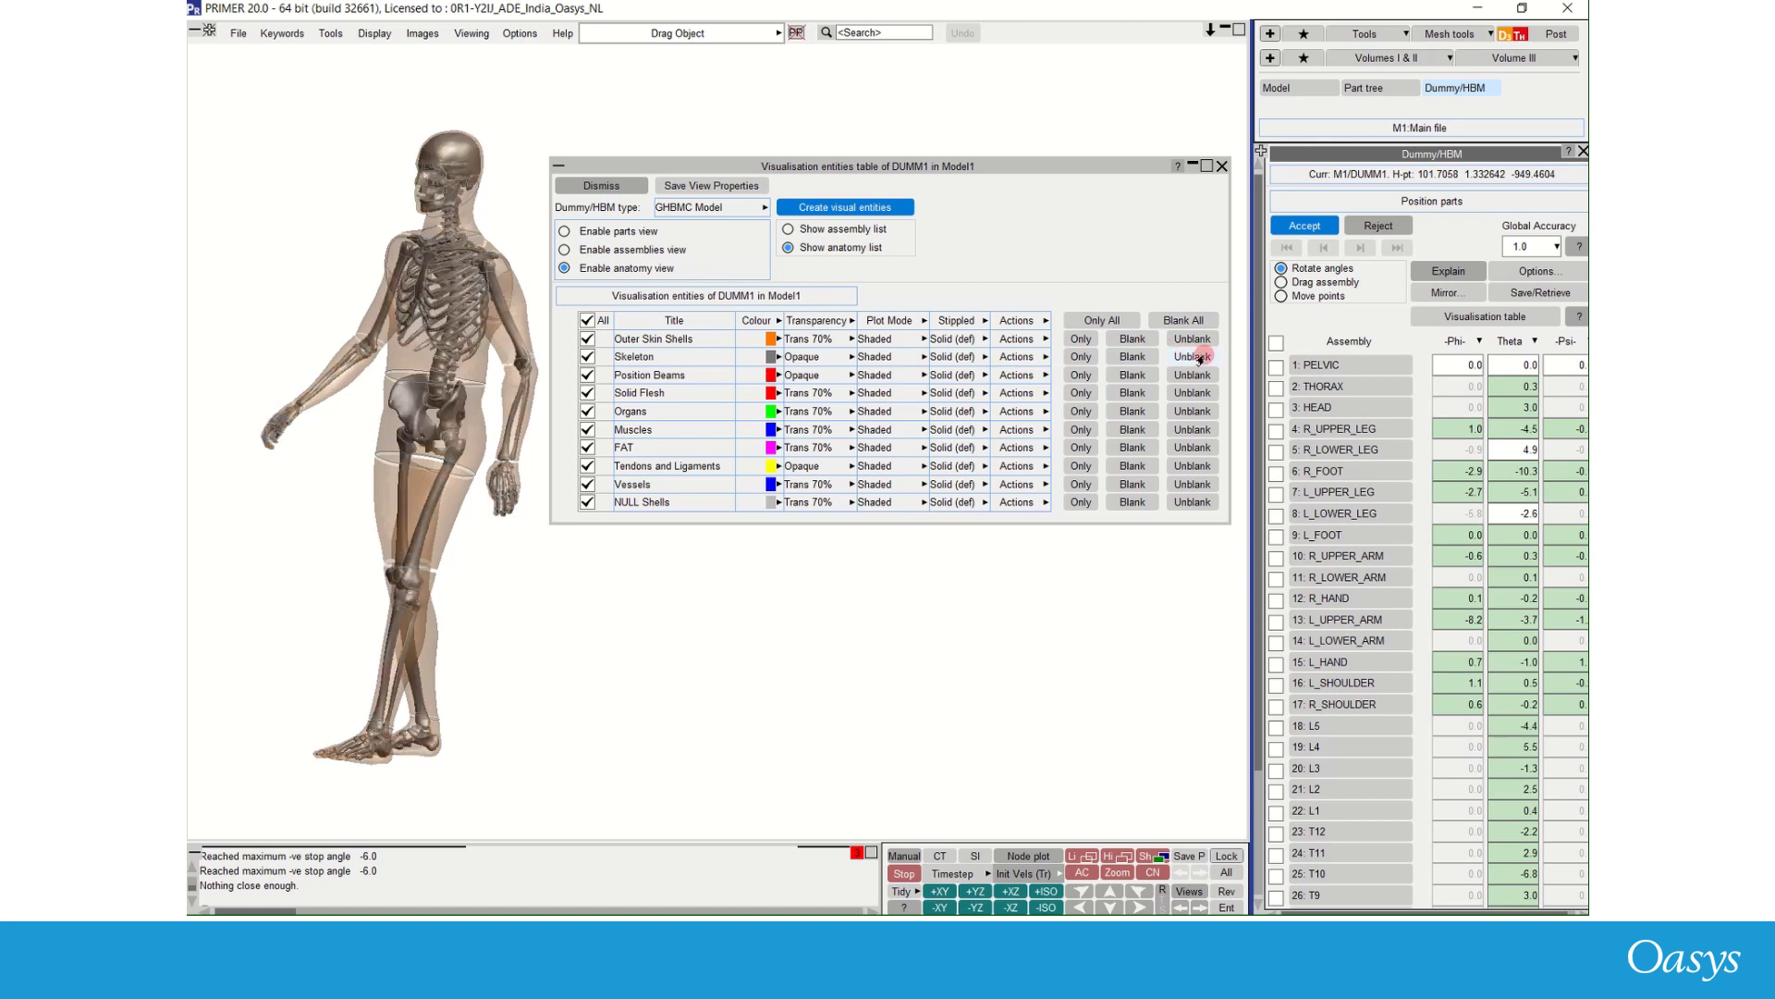
pyautogui.click(776, 320)
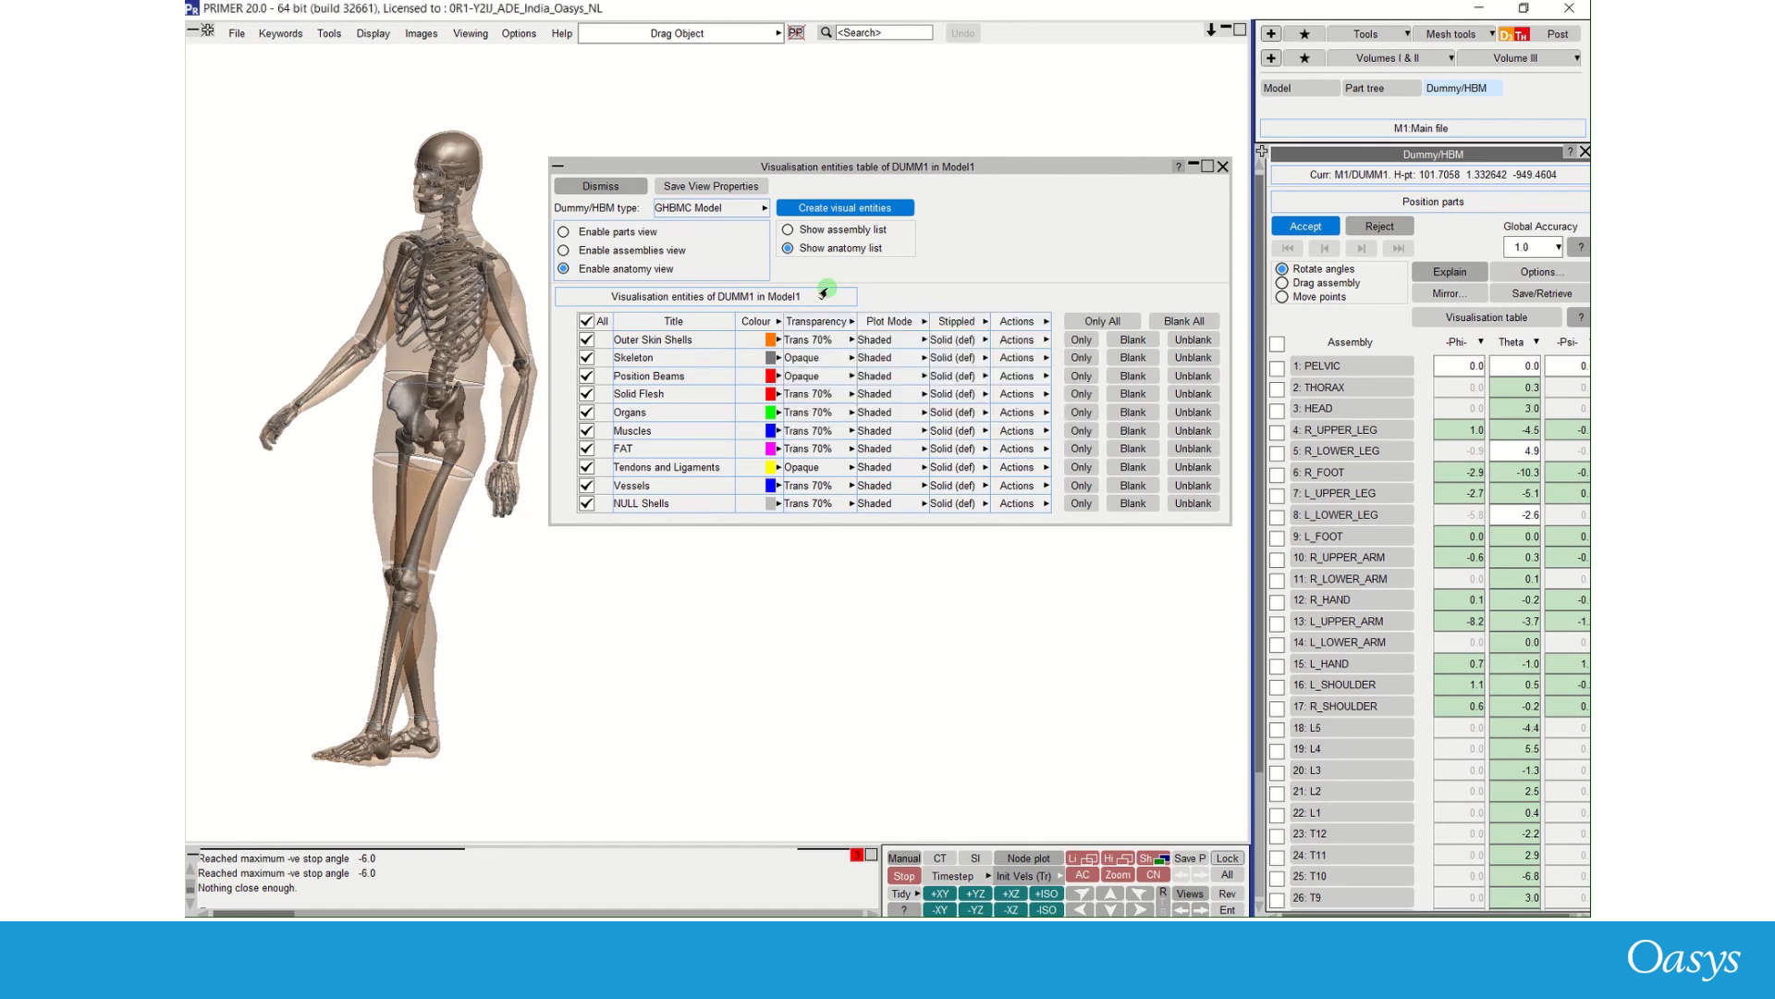
pyautogui.click(848, 322)
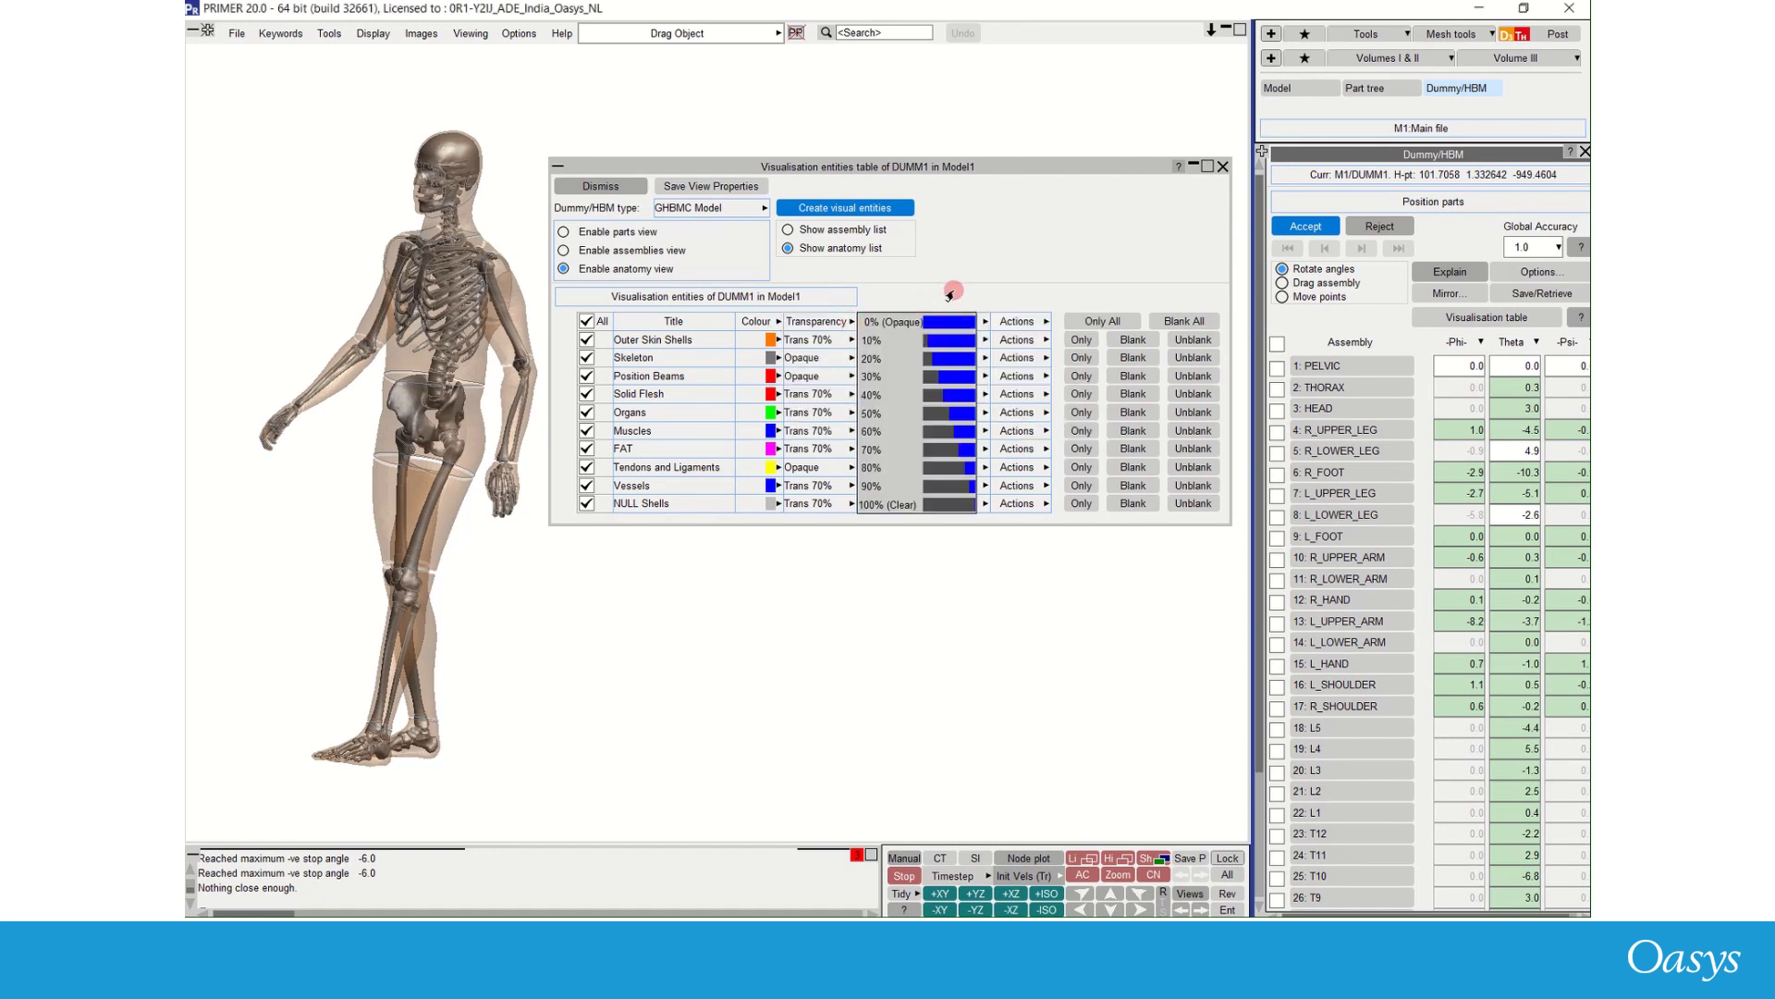
# Close the visualisation table and bend the left lower leg to Theta -52.7 and left forearm to 31.2
pyautogui.click(920, 322)
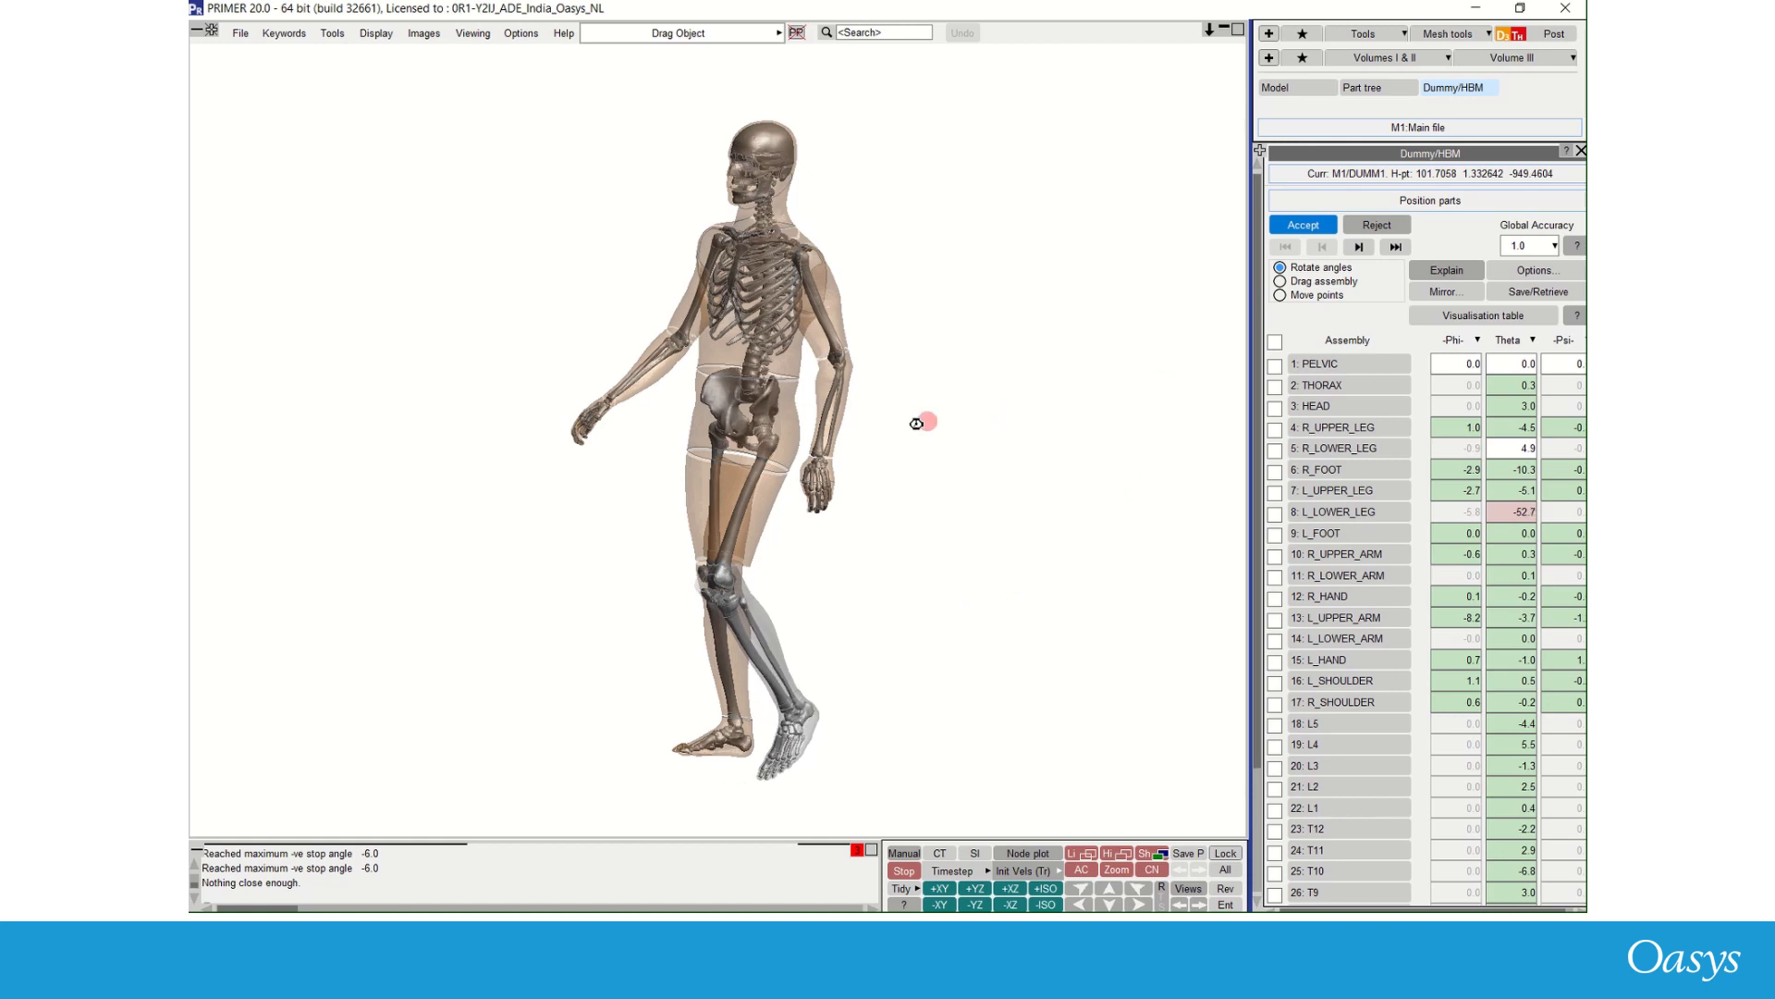
pyautogui.click(847, 423)
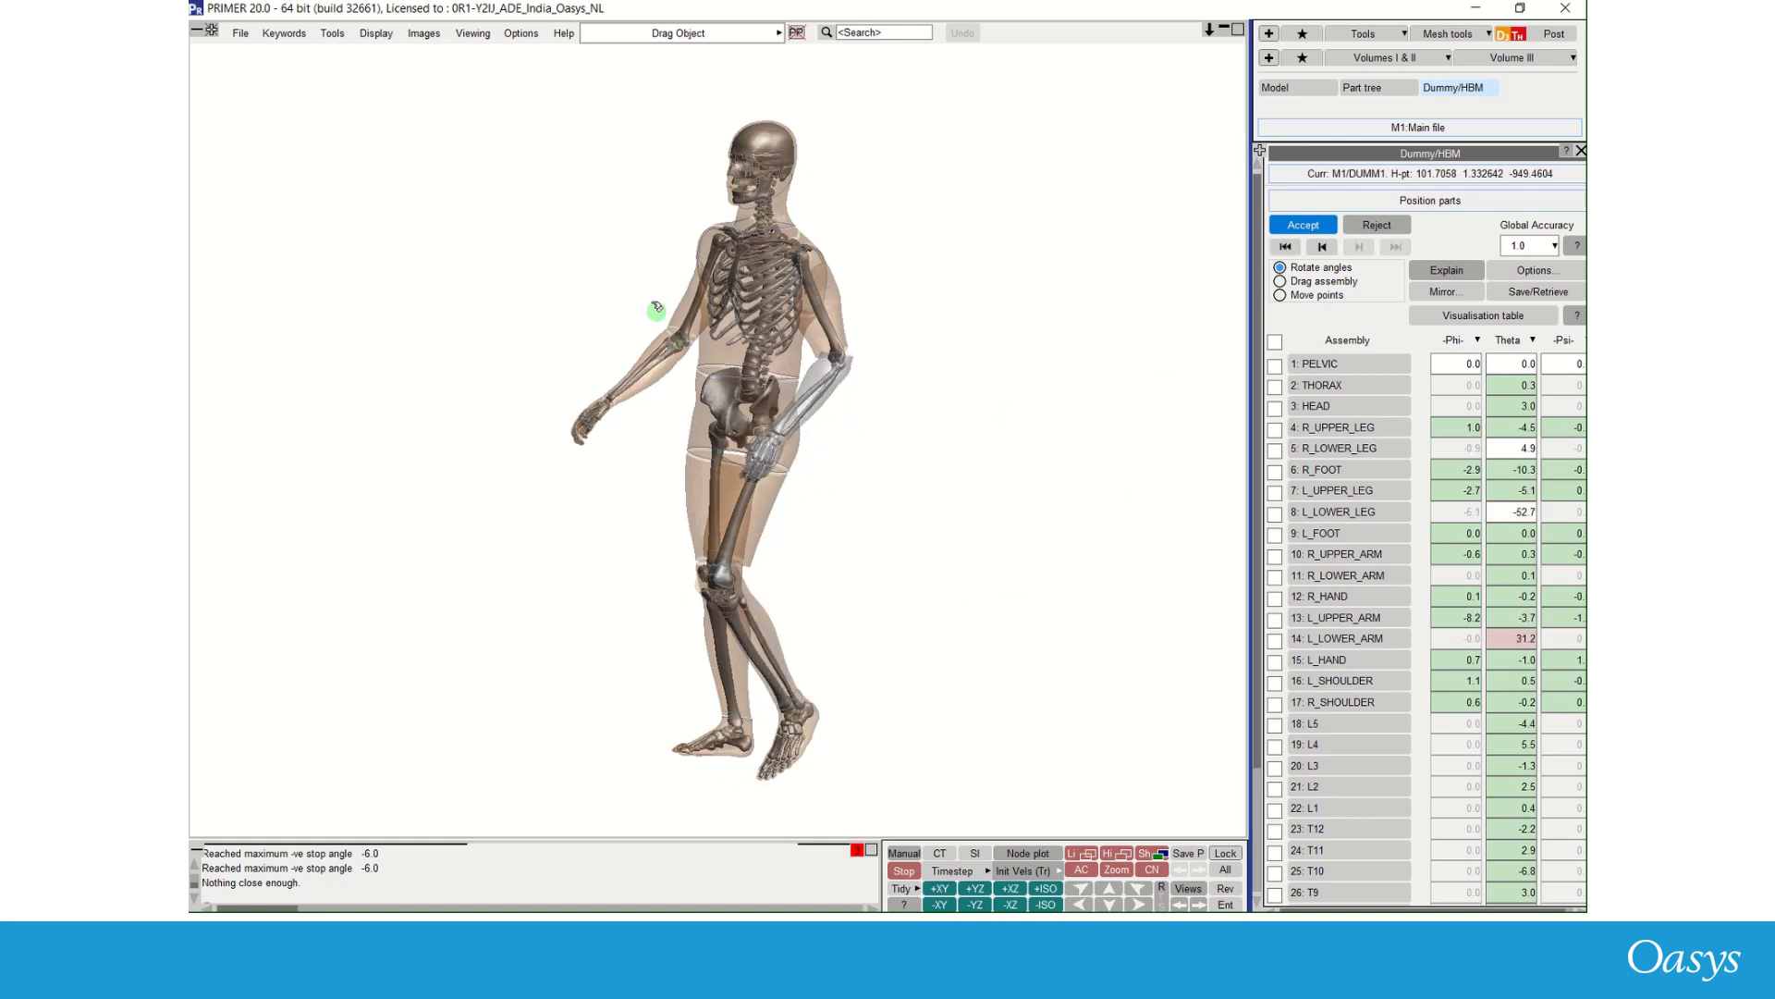